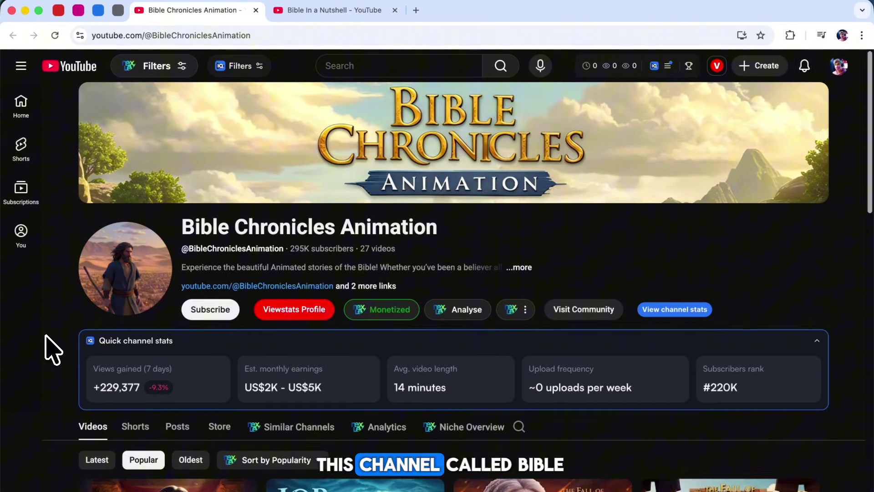
Check the Bible Chronicles Animation channel's About details, then open its ViewStats profile
scroll(46, 337, "down", 15)
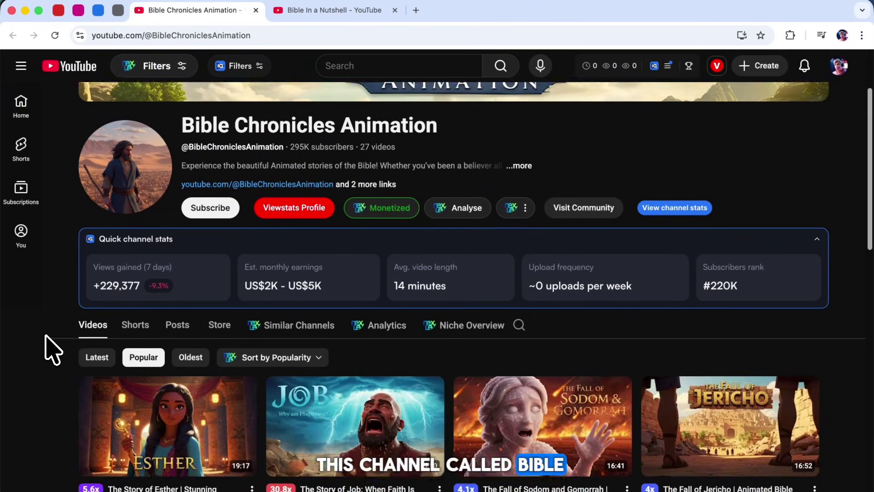
scroll(46, 336, "up", 15)
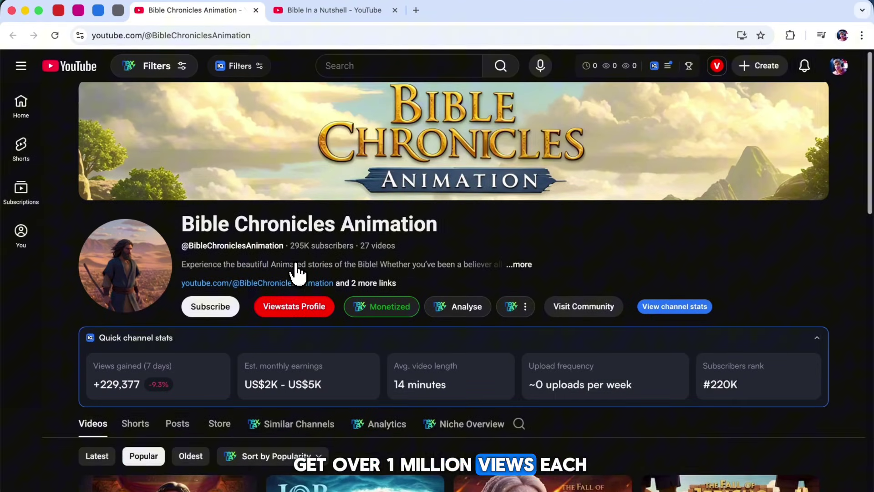
left_click(297, 266)
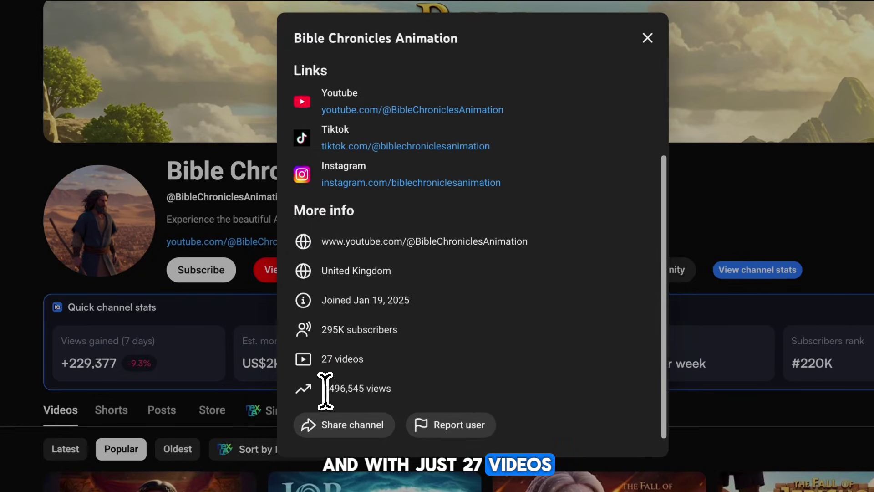
scroll(415, 398, "down", 2)
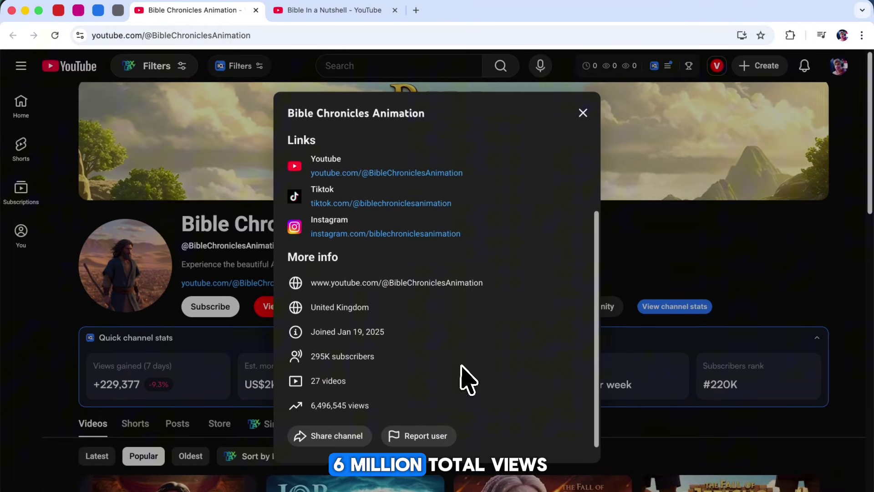
left_click(583, 116)
left_click(296, 307)
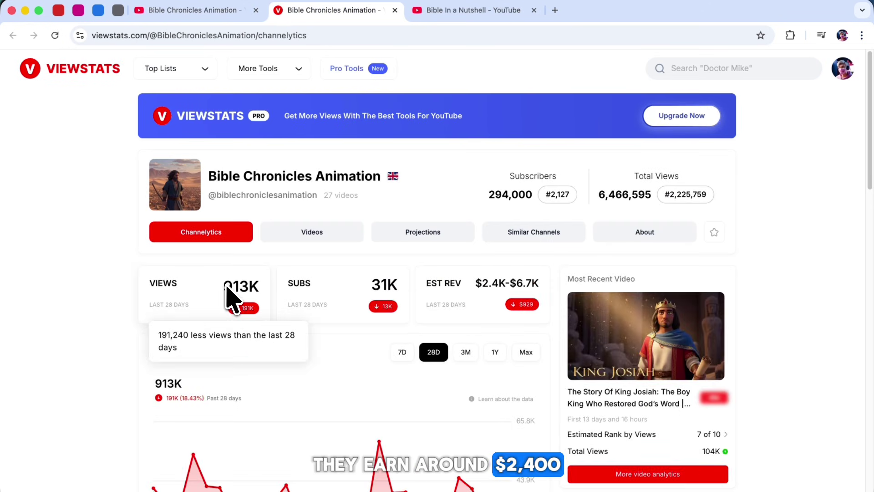
Review Bible Chronicles Animation's estimated revenue and daily stats, then switch to the Bible In a Nutshell channel
left_click_drag(474, 284, 507, 287)
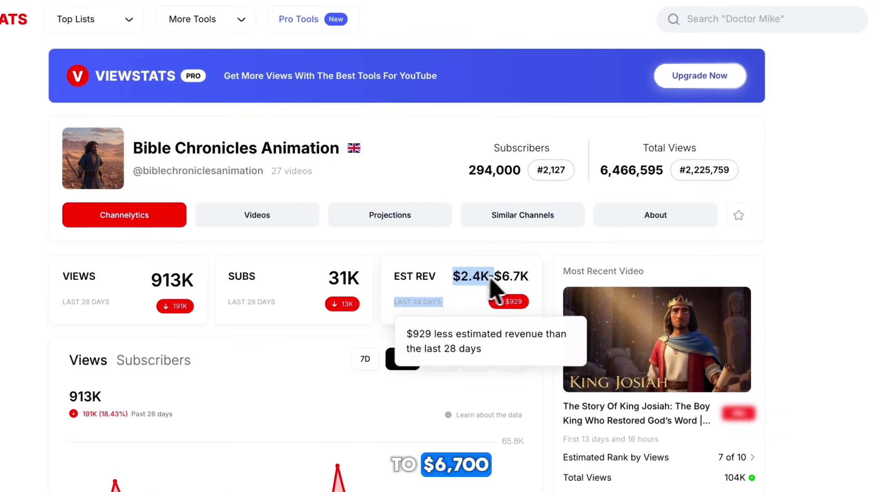
scroll(546, 292, "down", 10)
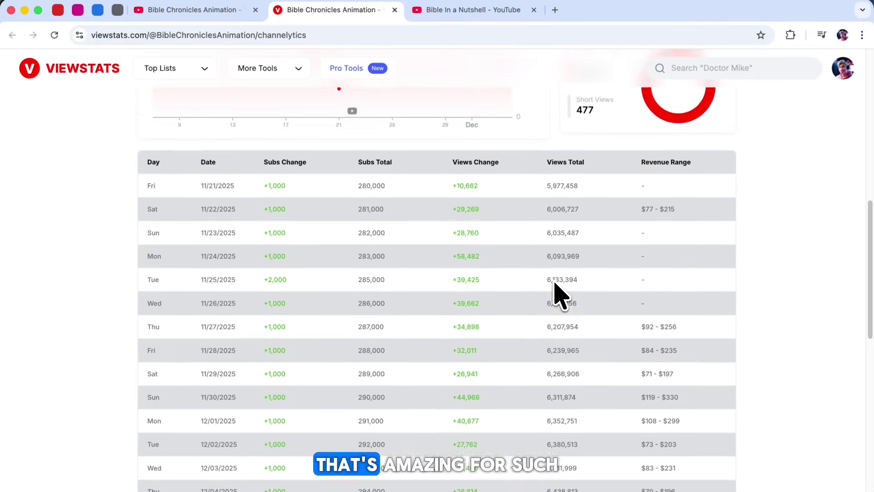
scroll(560, 293, "up", 15)
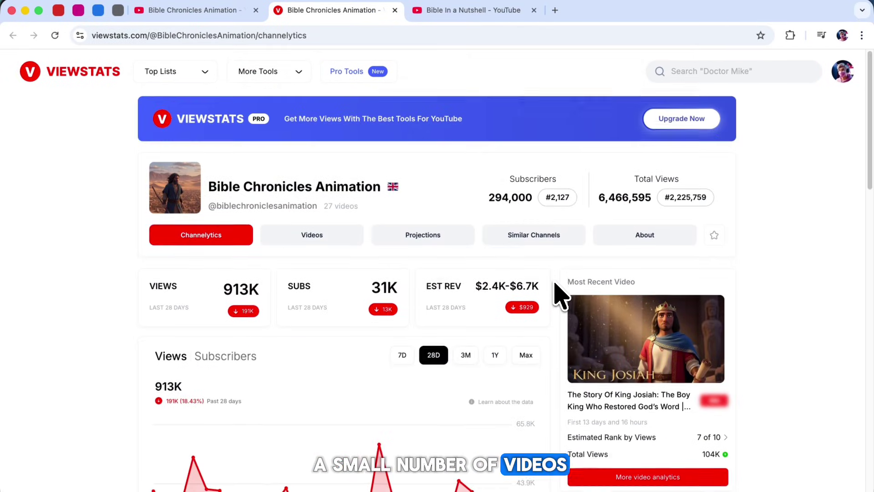
left_click(474, 10)
scroll(250, 274, "down", 10)
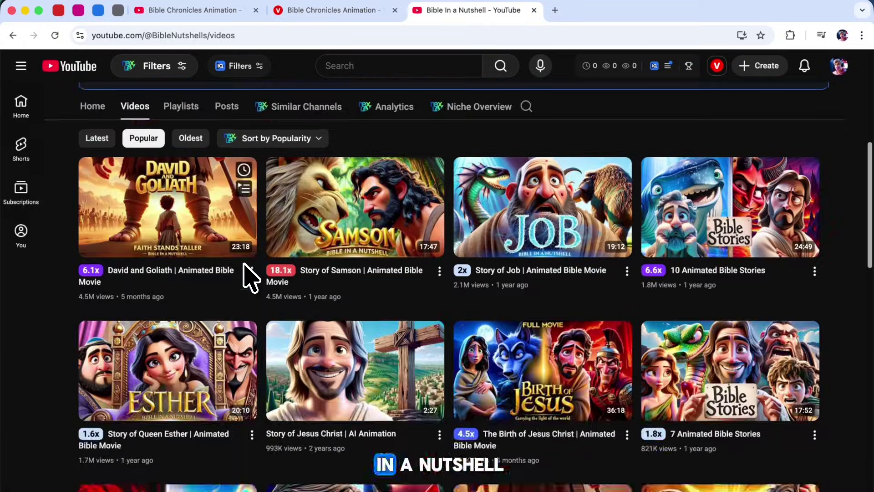
Check Bible In a Nutshell's About details, noting its 58 videos, and open its ViewStats profile
scroll(44, 361, "down", 15)
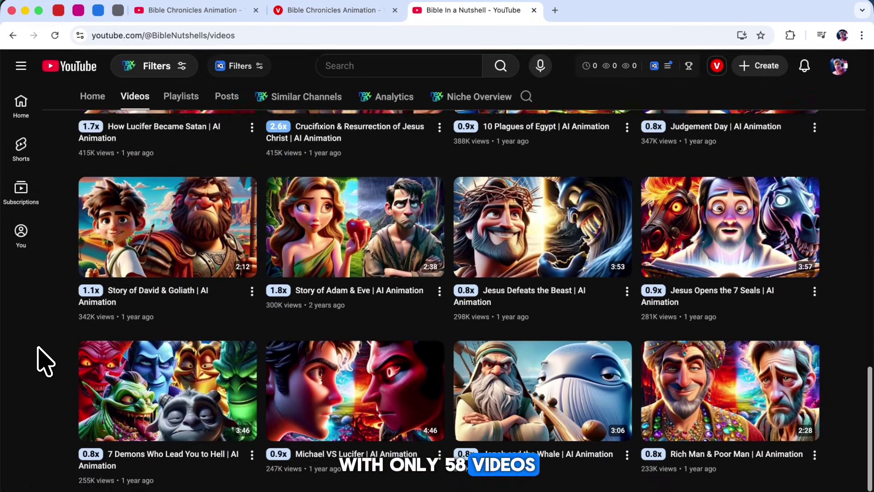
scroll(44, 361, "up", 20)
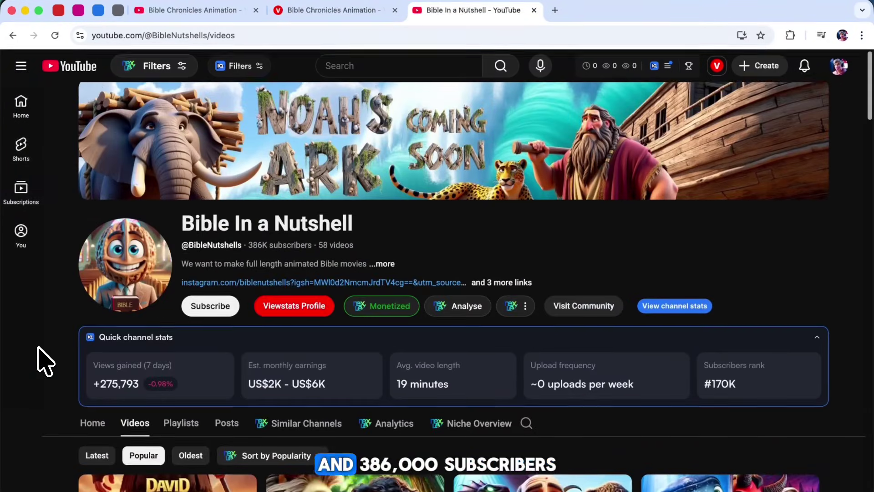
left_click(237, 262)
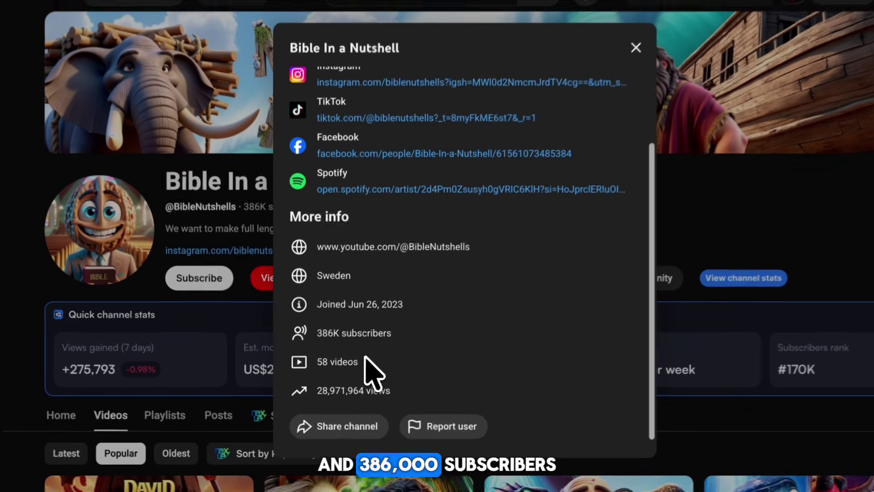
left_click_drag(346, 381, 311, 381)
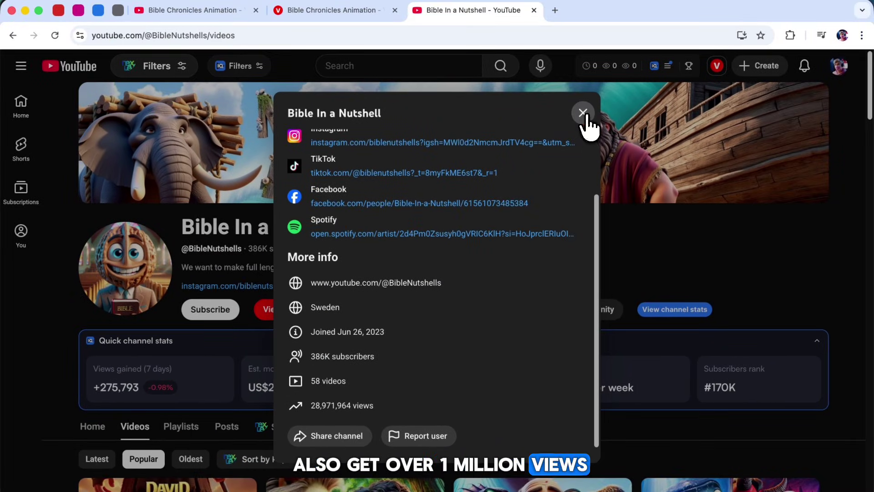
left_click(644, 38)
left_click(331, 277)
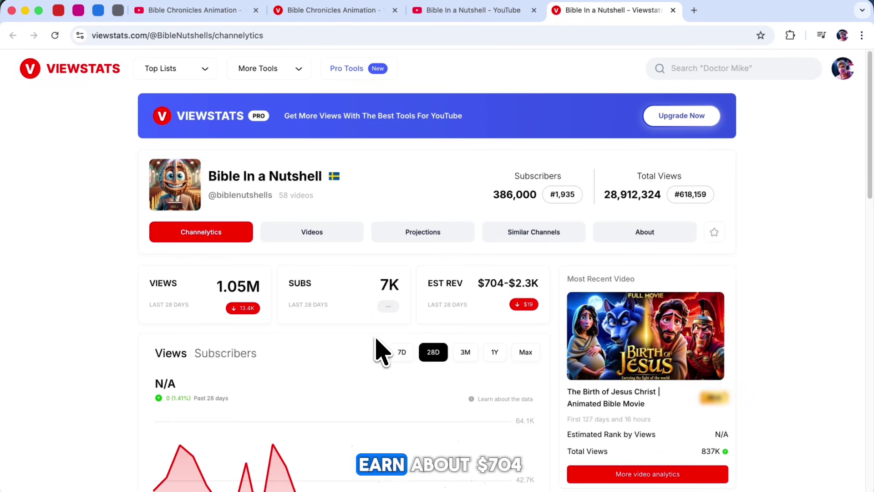
Review Bible In a Nutshell's $704–$2.3K estimated revenue and chart, then return to its YouTube channel
left_click_drag(479, 291, 515, 279)
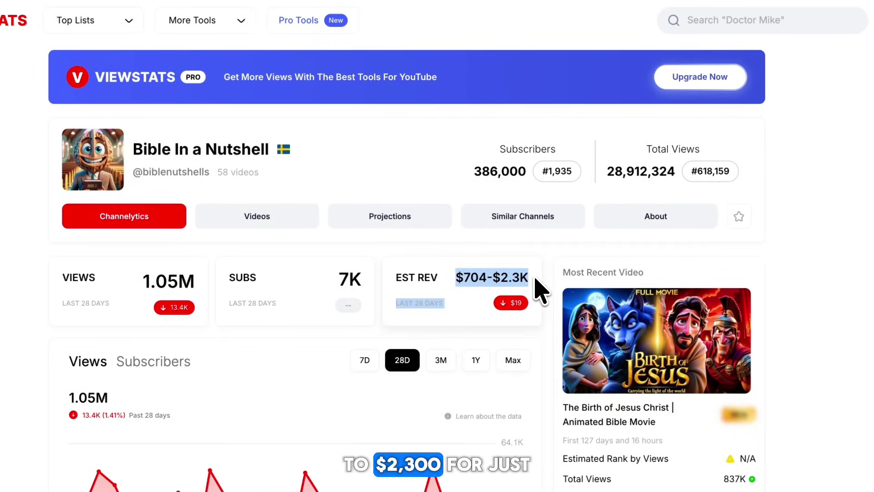
scroll(551, 294, "down", 10)
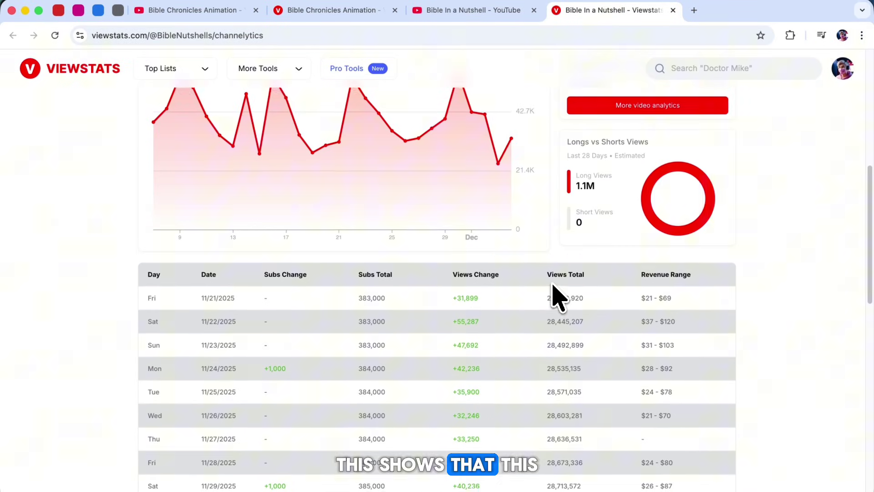
scroll(552, 294, "up", 5)
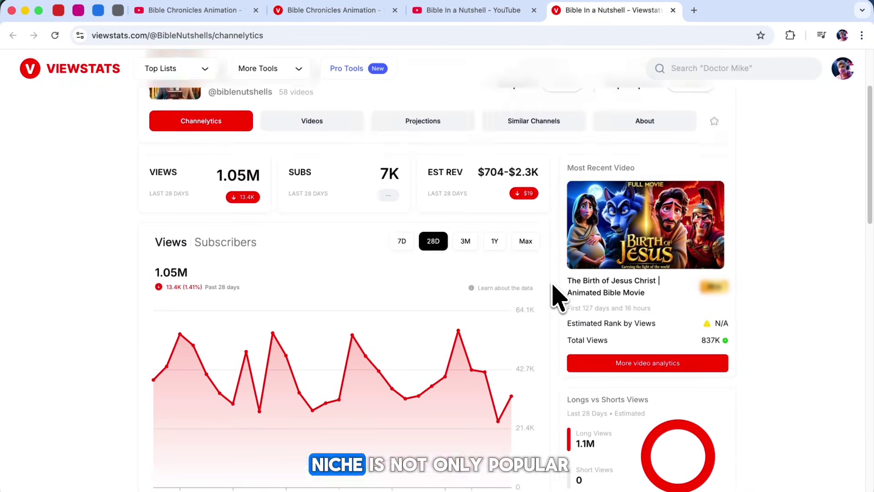
left_click(432, 11)
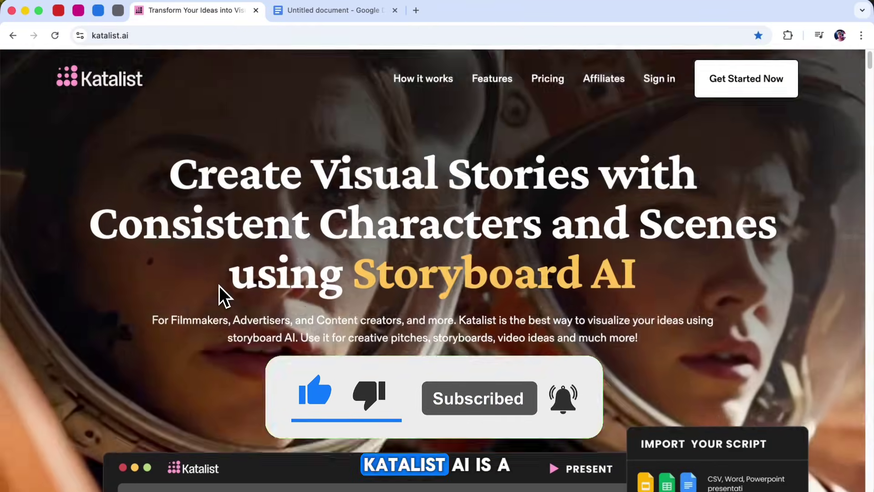
Browse the katalist.ai landing page and sign in to the Katalist app
scroll(219, 285, "down", 4)
scroll(220, 285, "down", 20)
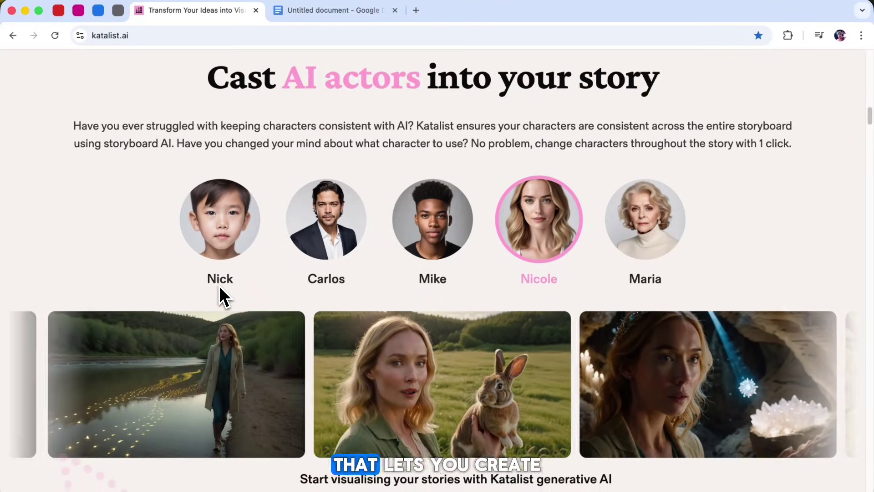
scroll(219, 285, "down", 18)
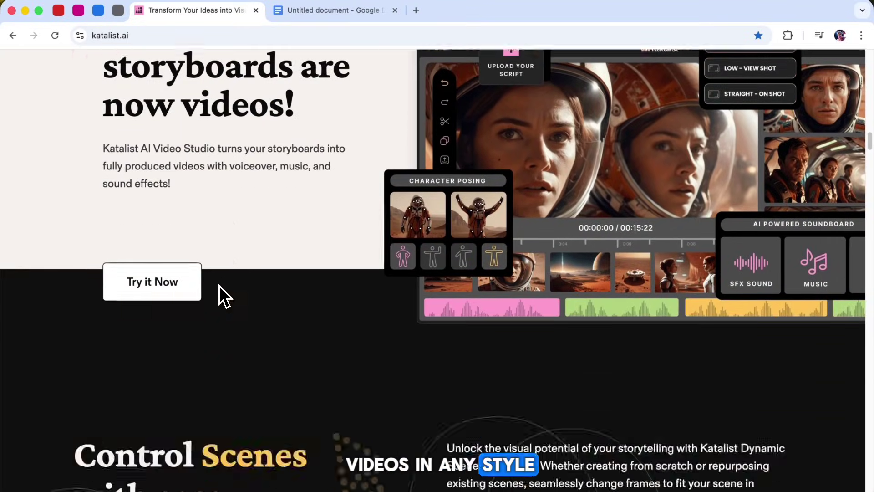
scroll(220, 286, "down", 20)
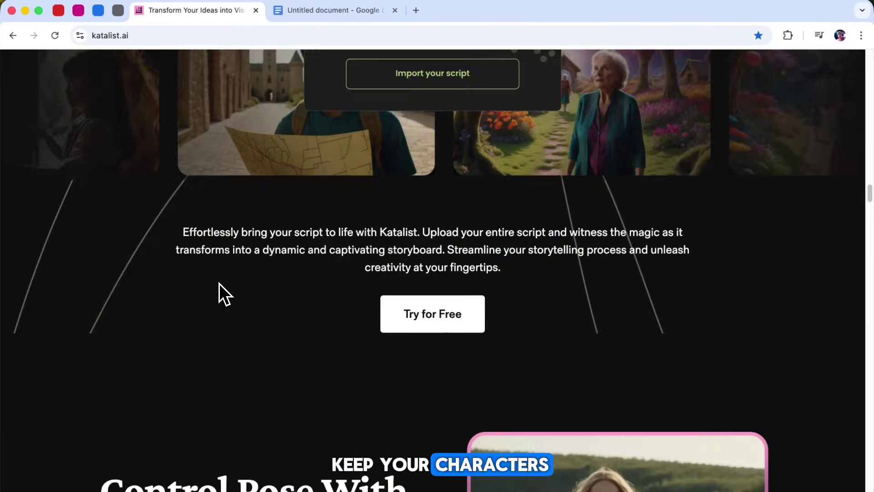
scroll(219, 283, "down", 10)
scroll(219, 283, "up", 15)
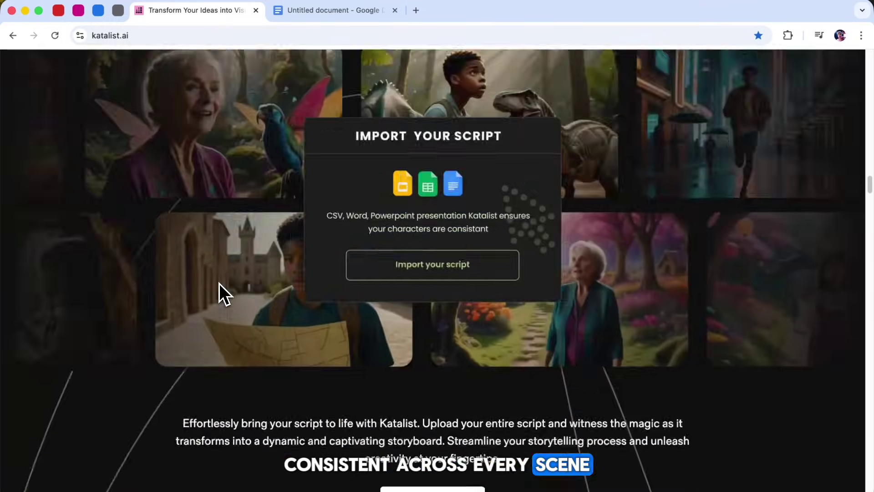
scroll(220, 284, "up", 10)
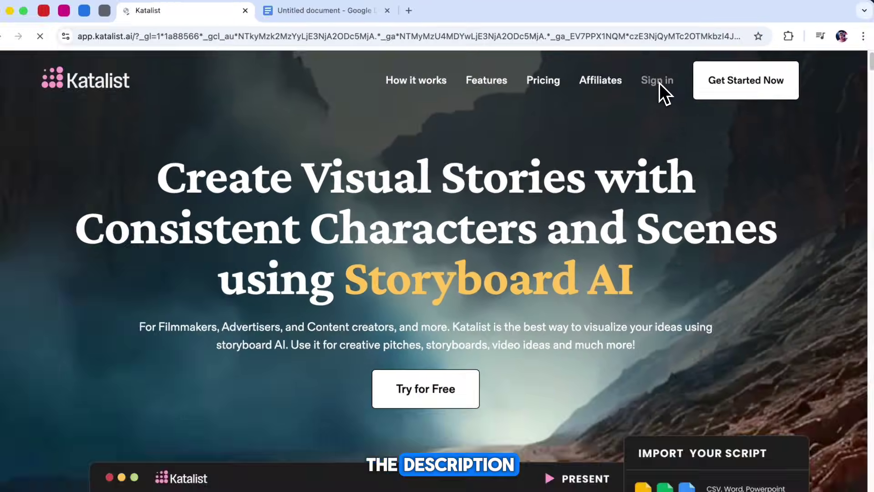
left_click(641, 96)
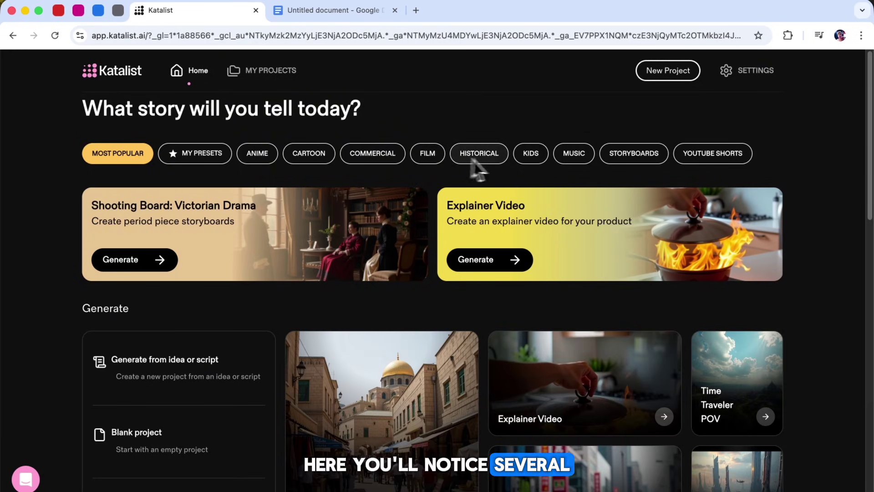
Browse the dashboard templates and start a new project from an idea or script
scroll(526, 174, "down", 15)
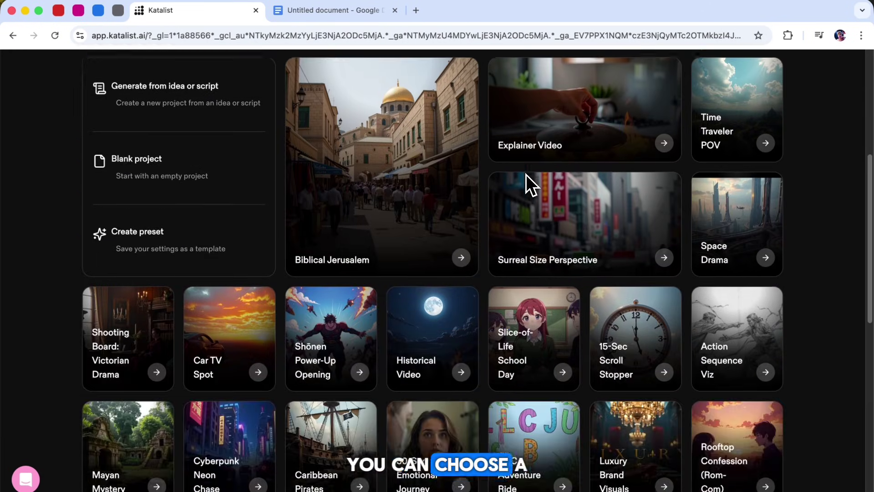
scroll(526, 174, "down", 2)
scroll(526, 183, "up", 1)
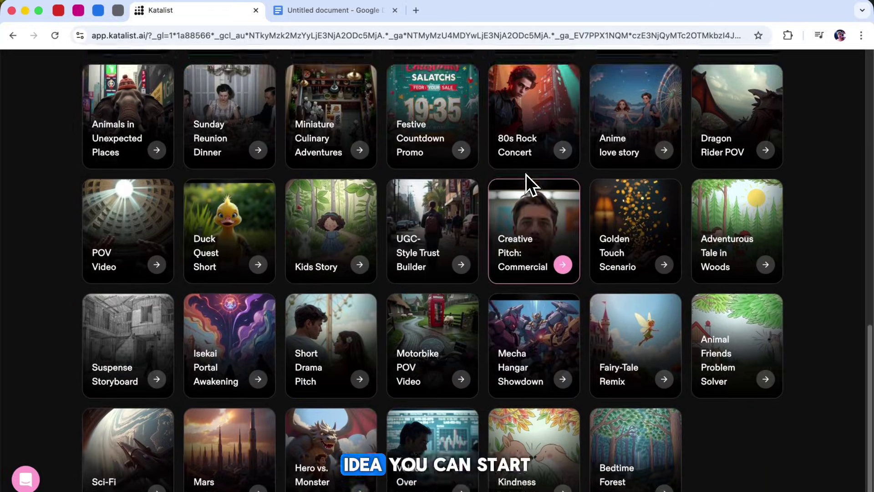
scroll(51, 311, "down", 3)
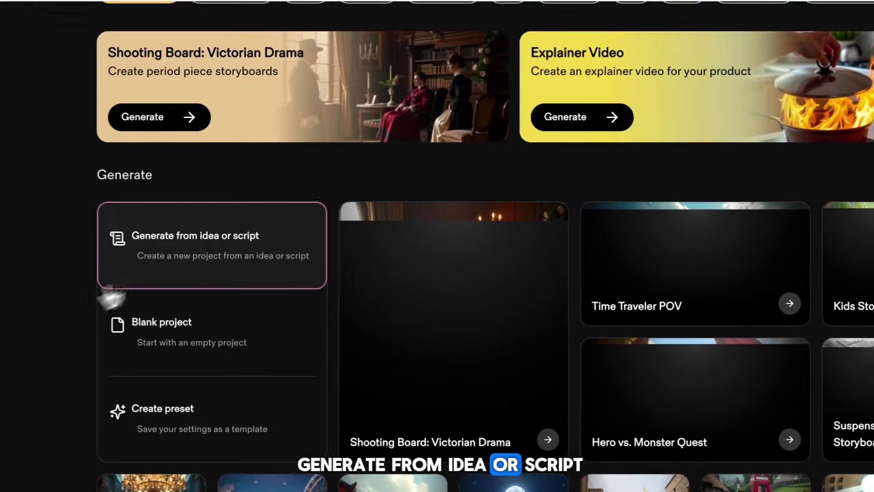
left_click(97, 282)
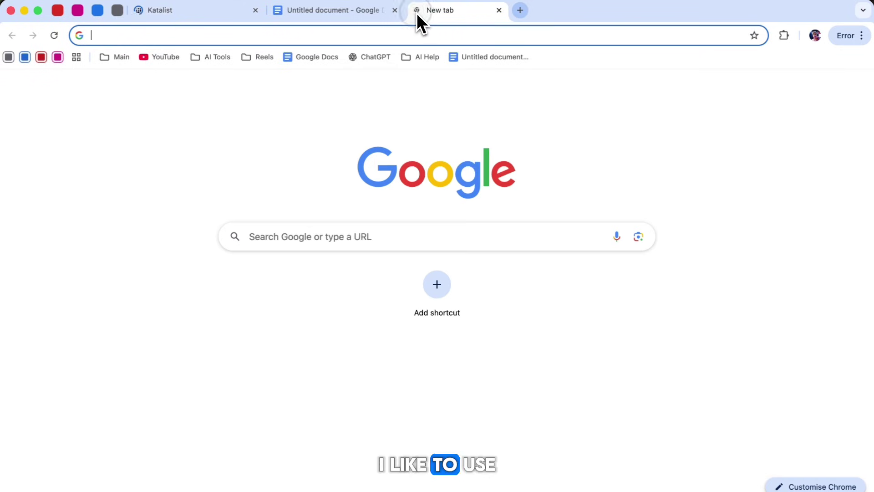
Open ChatGPT at chatgpt.com in a new browser tab
left_click(372, 61)
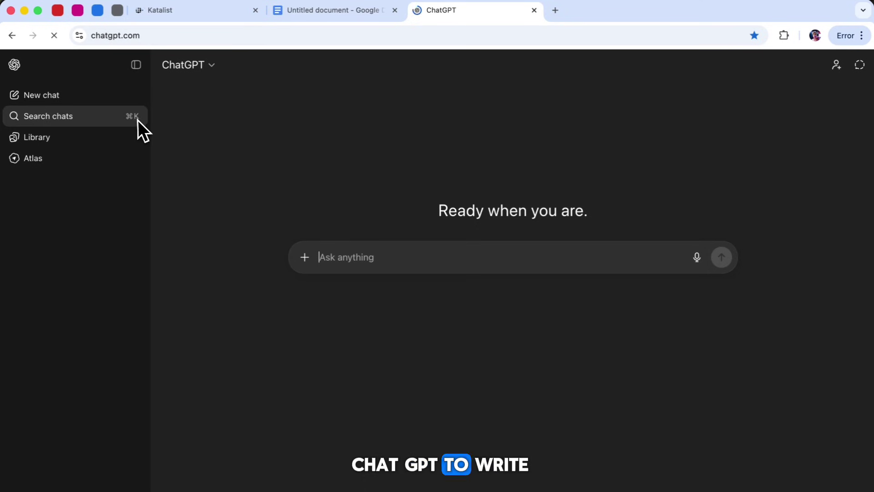
Copy the Bible documentary concepts prompt from the Google Docs prompts document
left_click(137, 64)
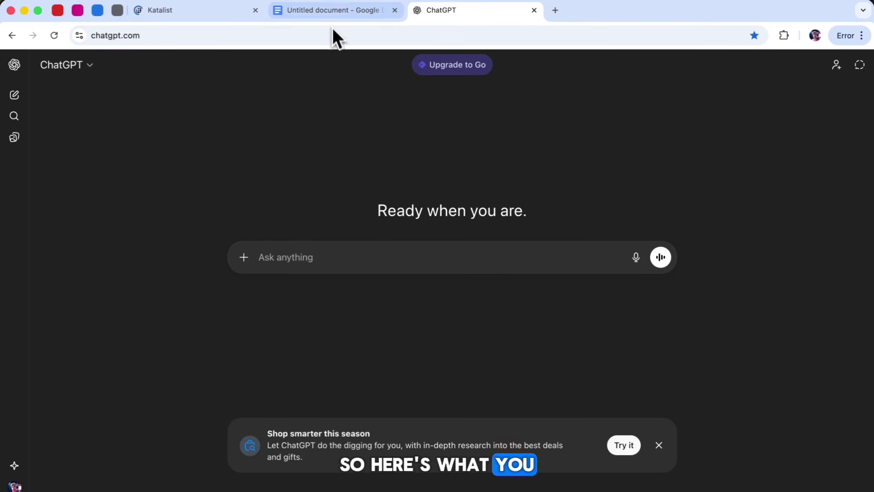
left_click(333, 11)
left_click_drag(245, 150, 315, 451)
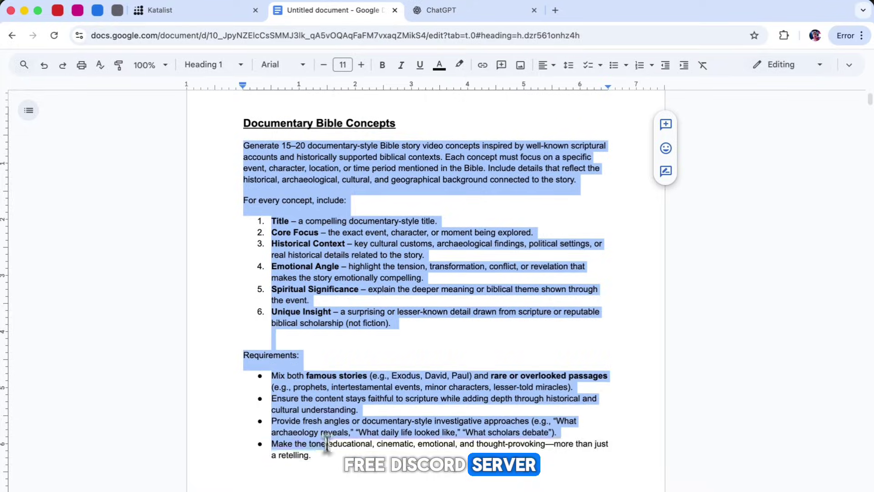
scroll(322, 430, "down", 2)
scroll(355, 182, "up", 2)
right_click(357, 116)
left_click(369, 143)
Paste the concepts prompt into ChatGPT and send it
left_click(451, 11)
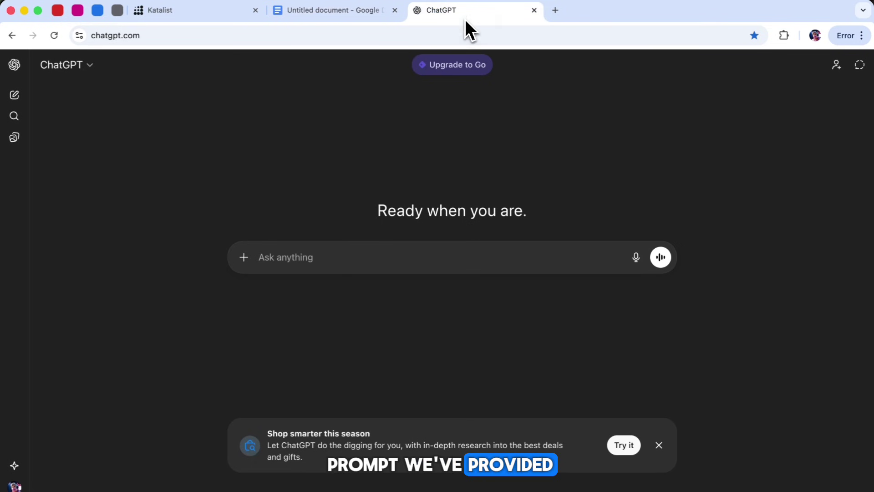
left_click(335, 257)
key("super+v")
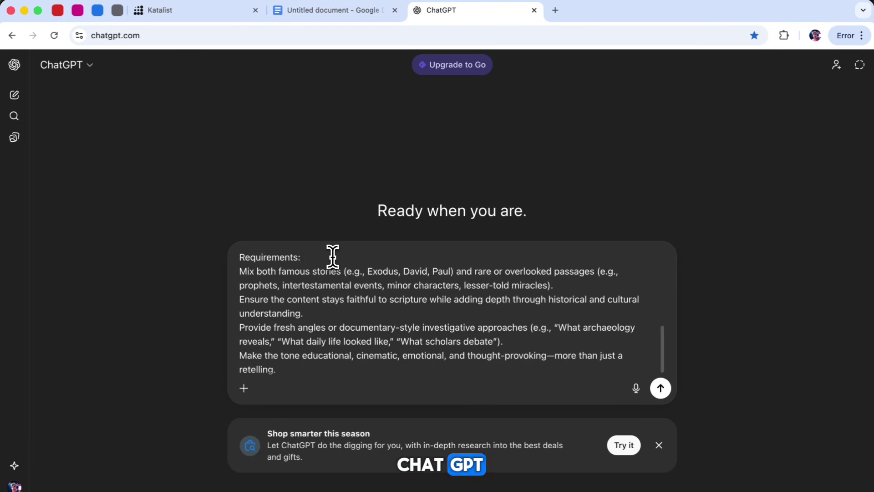
left_click(660, 388)
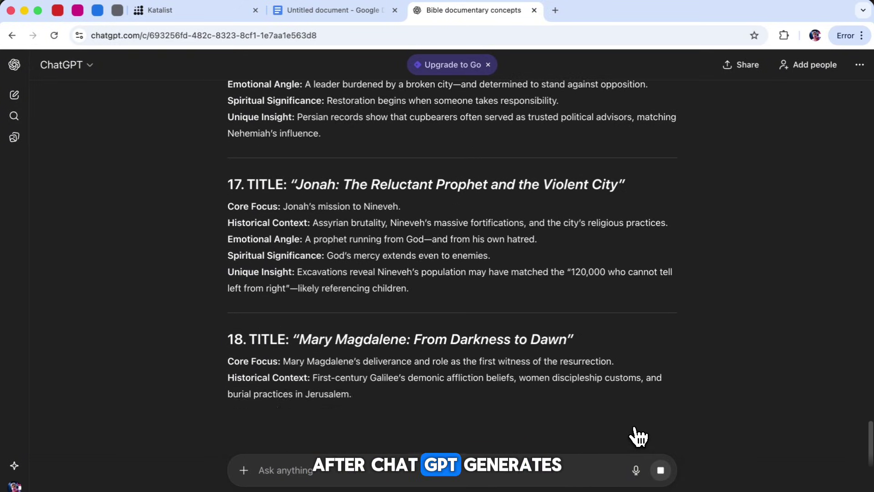
Review the 18 generated concepts, then select the Script Prompt text in Google Docs
scroll(638, 436, "up", 15)
scroll(637, 436, "up", 20)
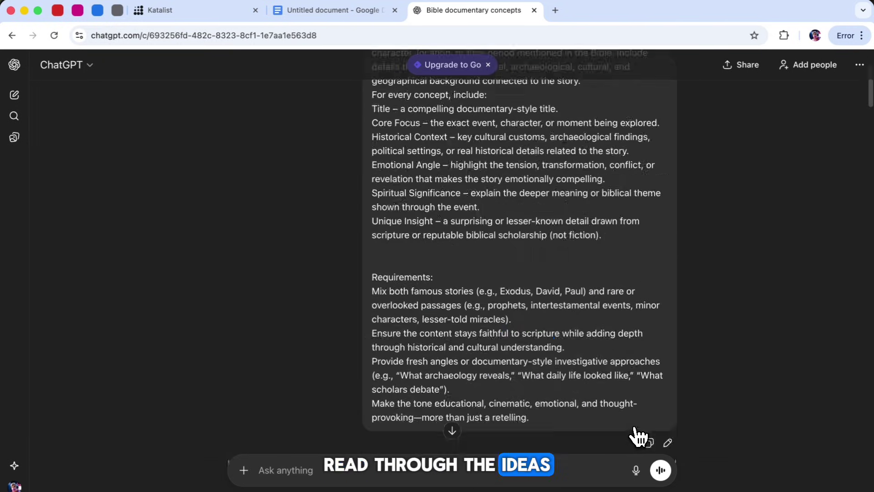
scroll(628, 364, "down", 8)
left_click(337, 10)
scroll(303, 248, "down", 10)
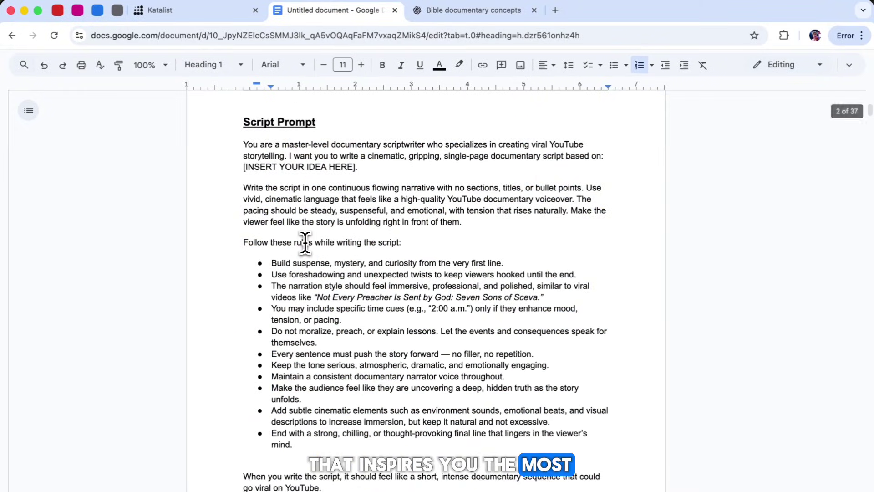
scroll(267, 191, "up", 1)
left_click_drag(243, 172, 255, 480)
Copy the Script Prompt and paste it into the ChatGPT message box
scroll(327, 192, "up", 4)
key("super+c")
key("ctrl+Tab")
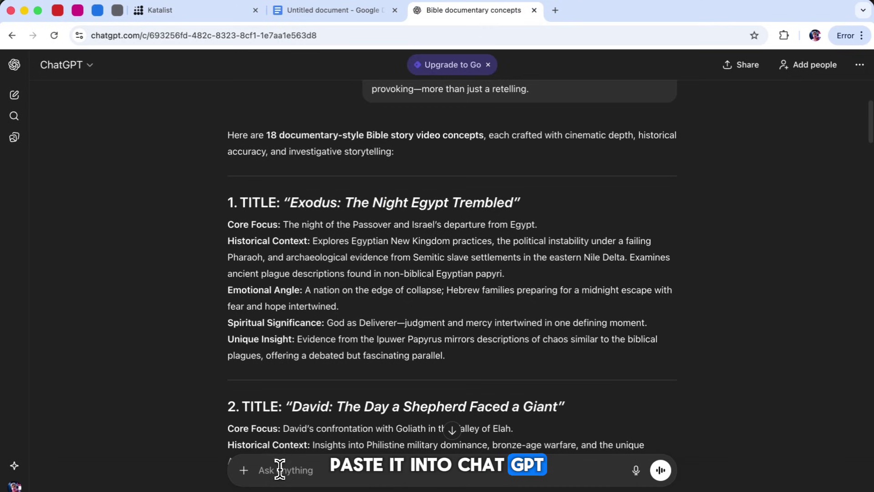
left_click(280, 471)
key("super+v")
Replace [INSERT YOUR IDEA HERE] with the Esther concept and send the script request
scroll(273, 250, "down", 15)
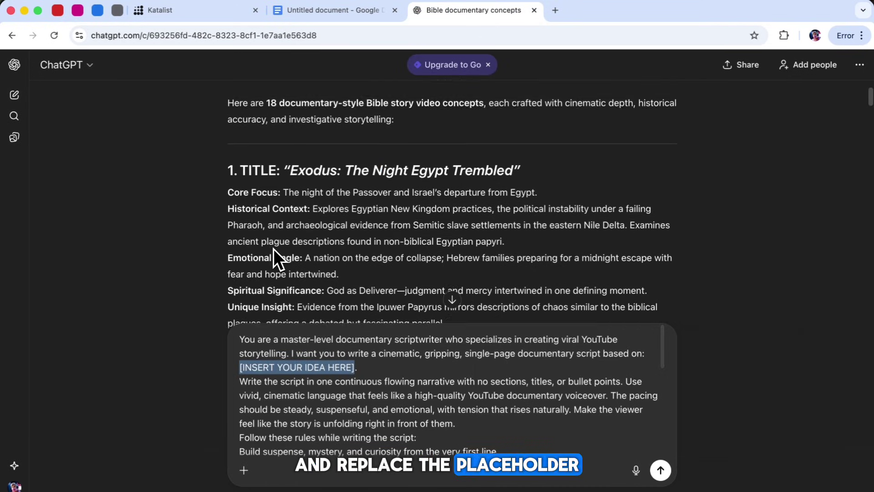
key("super+v")
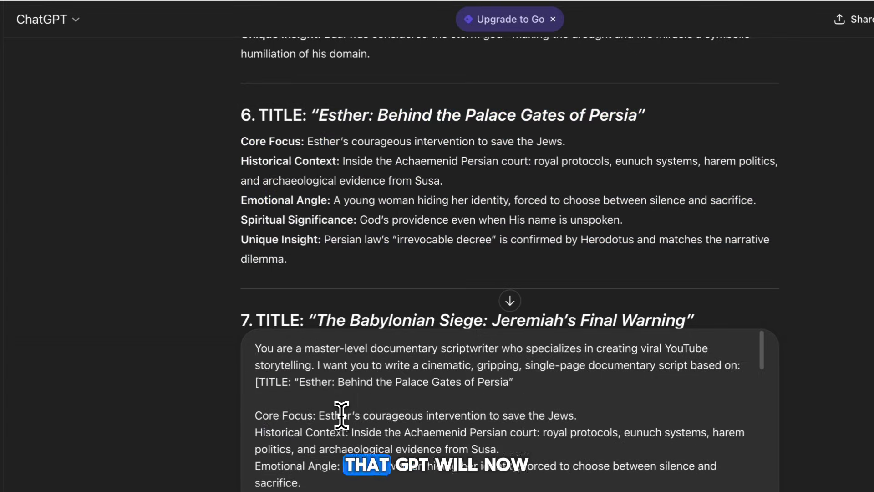
key("Return")
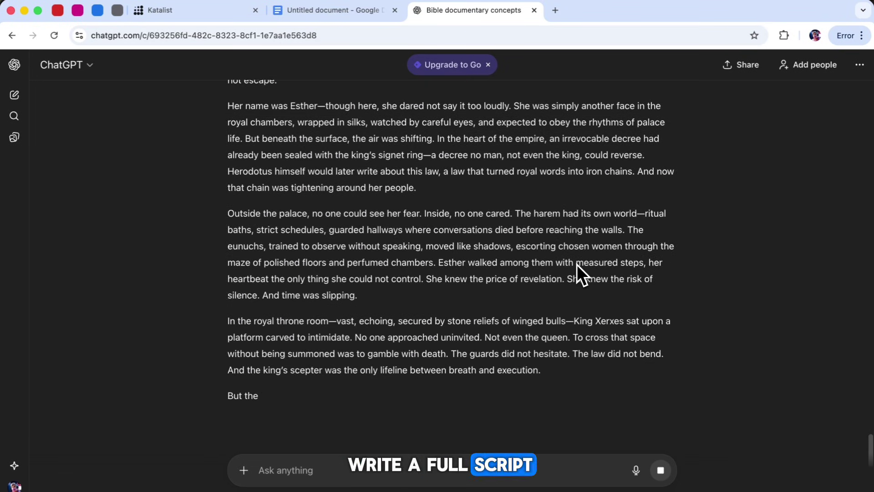
scroll(577, 264, "up", 10)
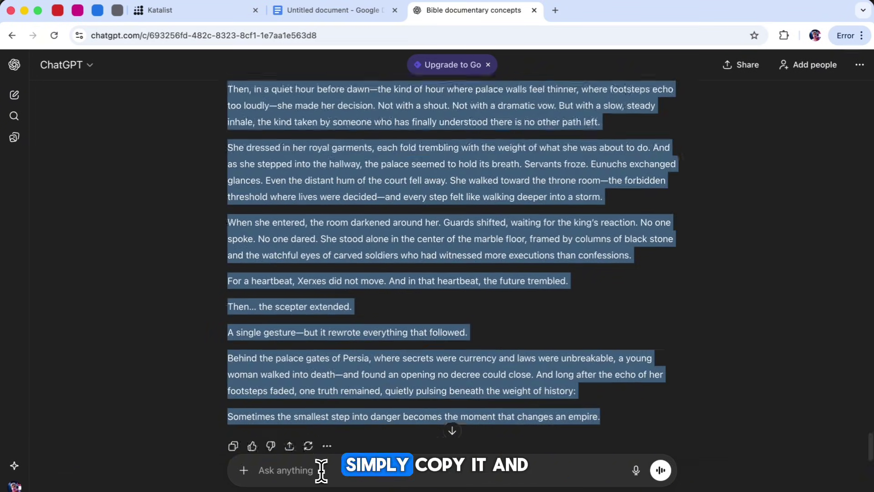
scroll(523, 293, "down", 2)
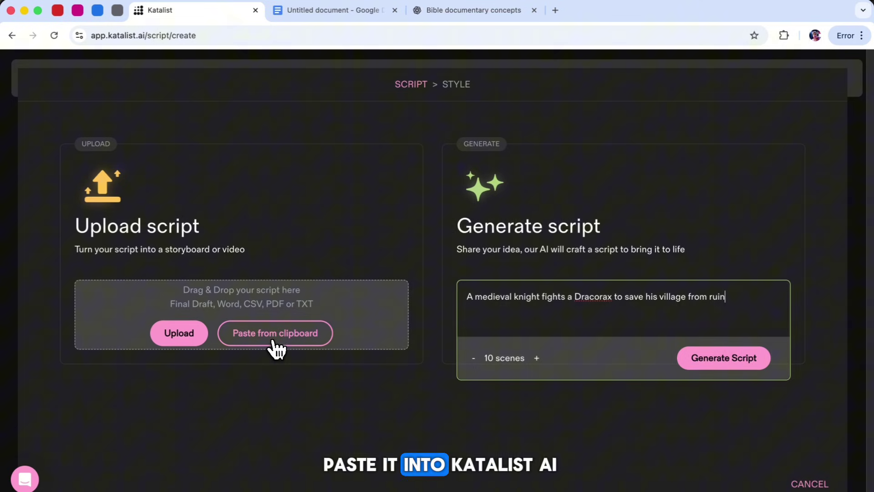
Paste the Esther script into Katalist's Upload script box and review the 'Esther's Silent Gamble' scene breakdown
left_click(274, 345)
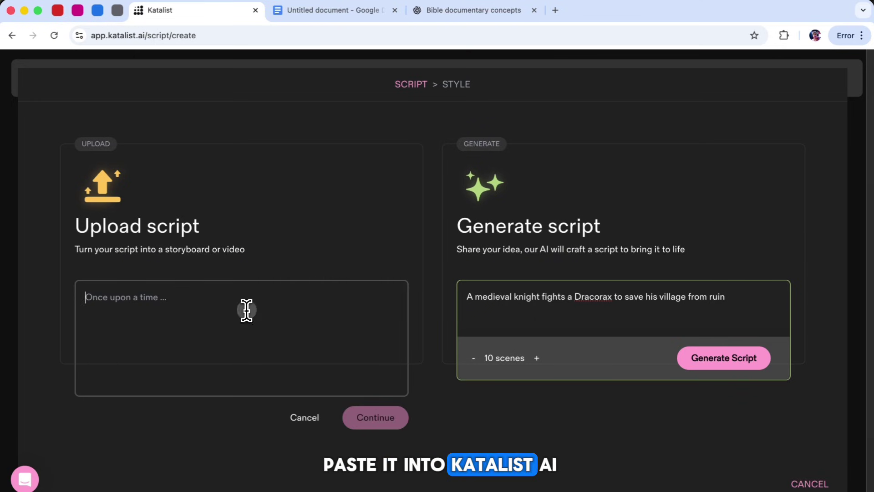
scroll(248, 328, "up", 15)
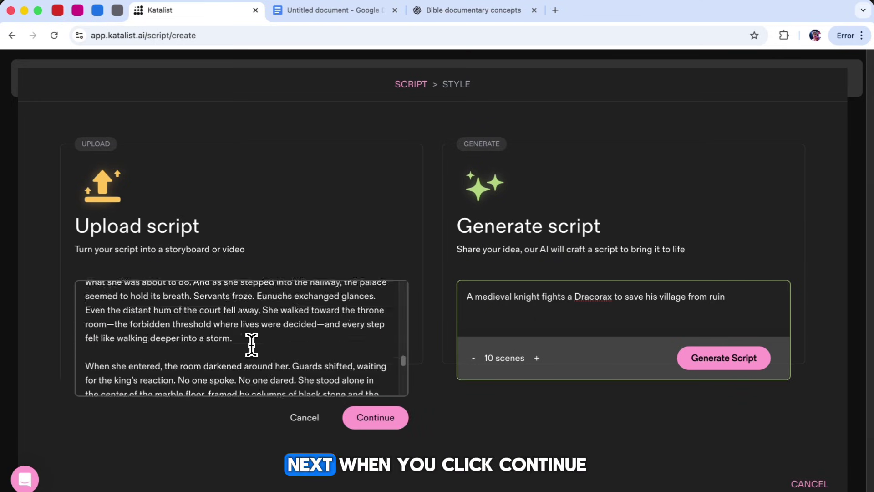
left_click(367, 417)
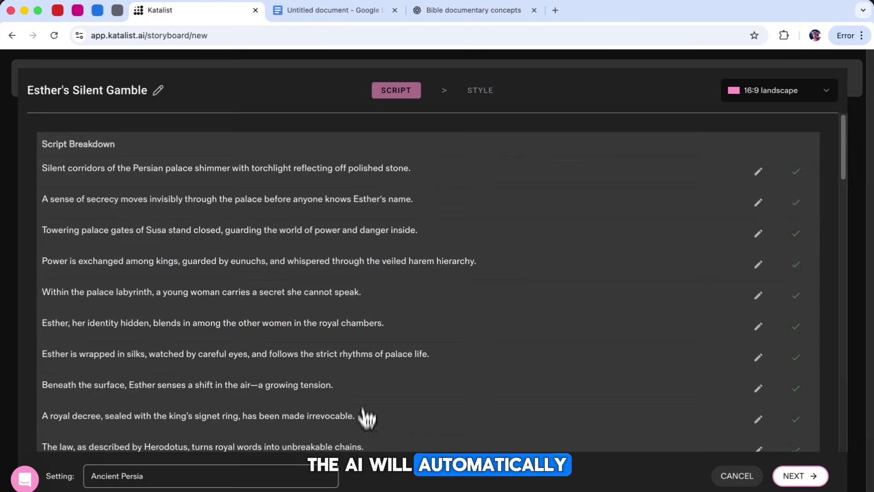
scroll(361, 314, "down", 12)
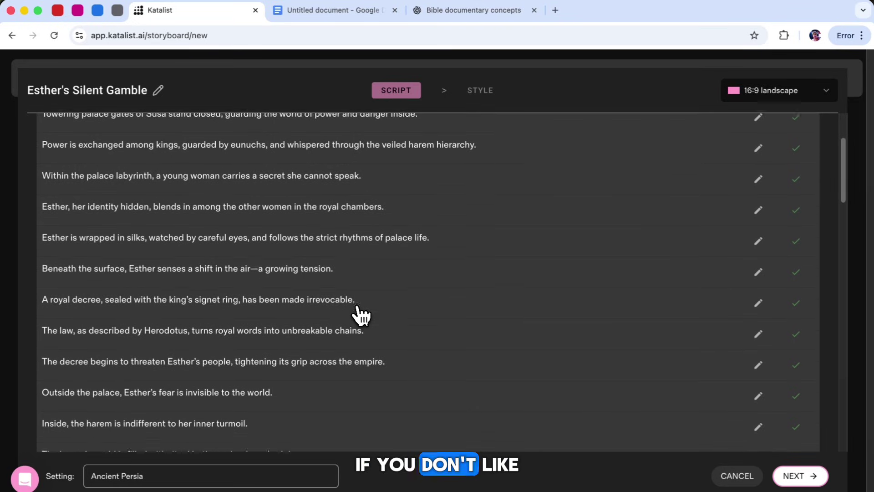
scroll(361, 314, "down", 8)
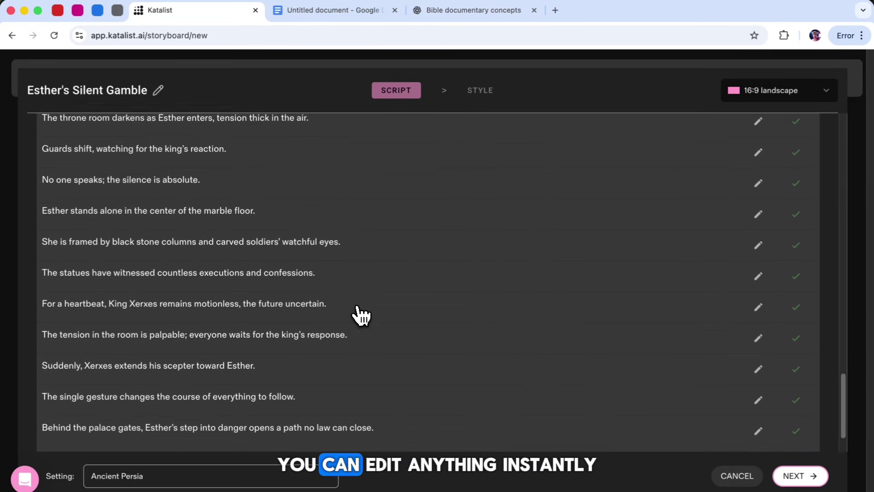
scroll(361, 314, "up", 6)
scroll(361, 314, "up", 10)
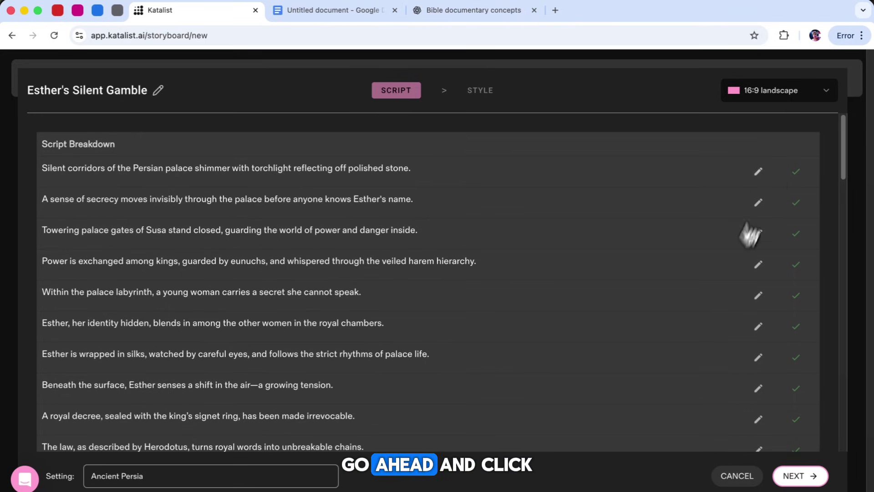
Move to the style step and pick the Computer Animation style for Esther's Silent Gamble
left_click(795, 476)
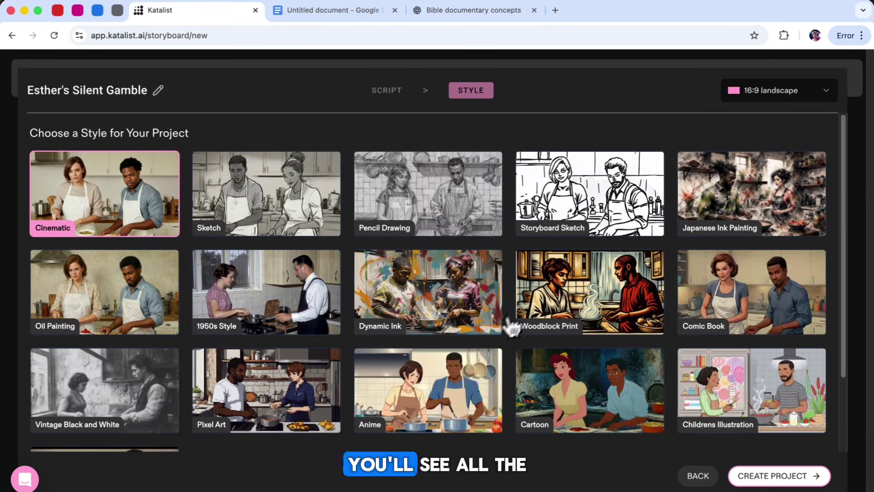
scroll(498, 344, "down", 3)
scroll(498, 345, "up", 3)
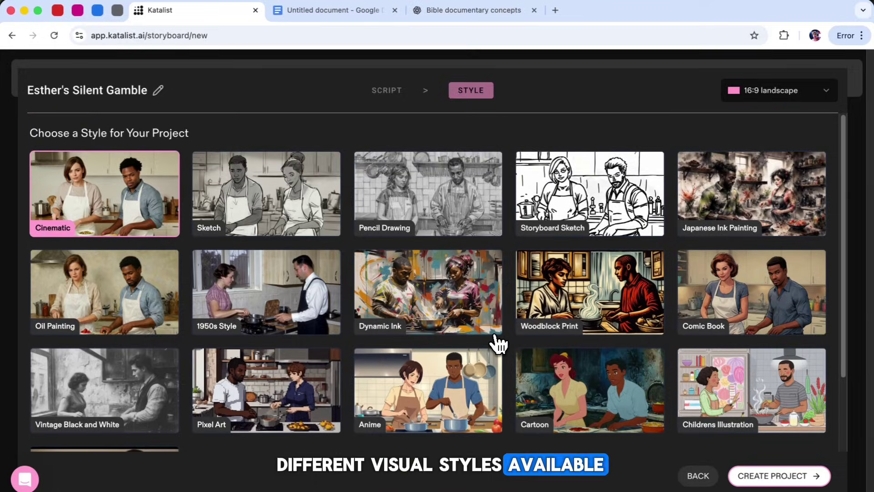
scroll(499, 341, "down", 1)
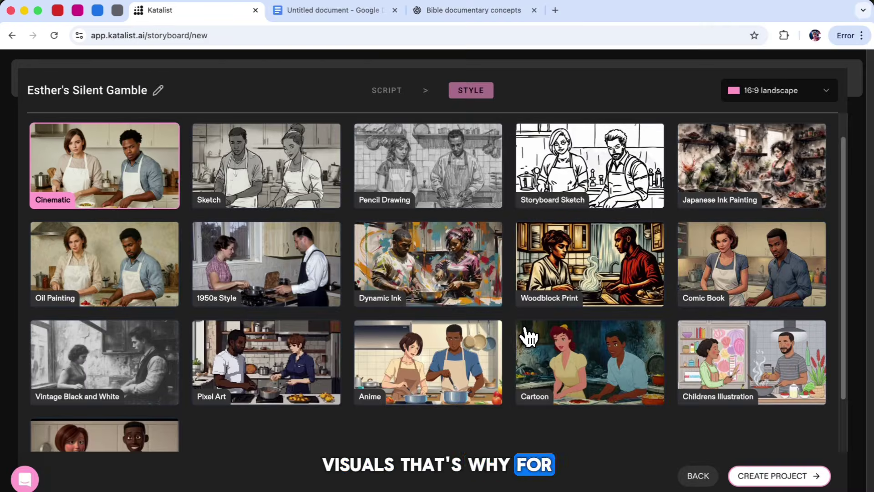
scroll(529, 337, "down", 2)
scroll(528, 337, "down", 1)
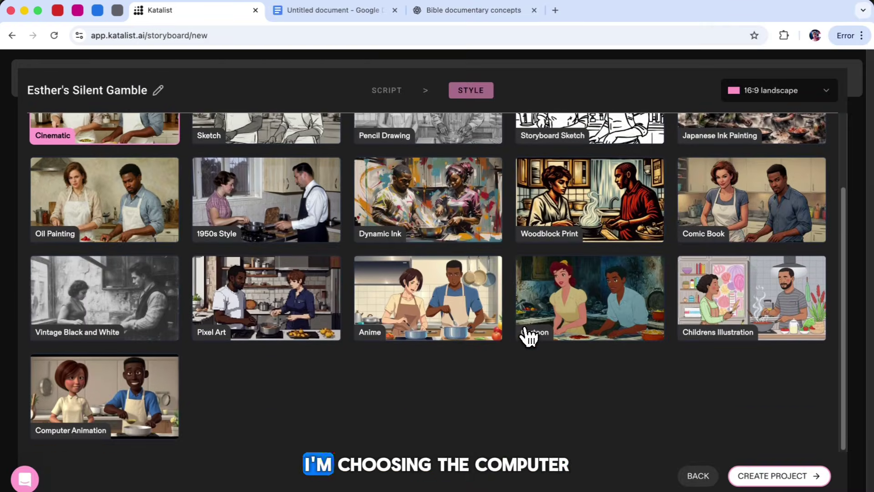
left_click(146, 378)
scroll(230, 324, "up", 2)
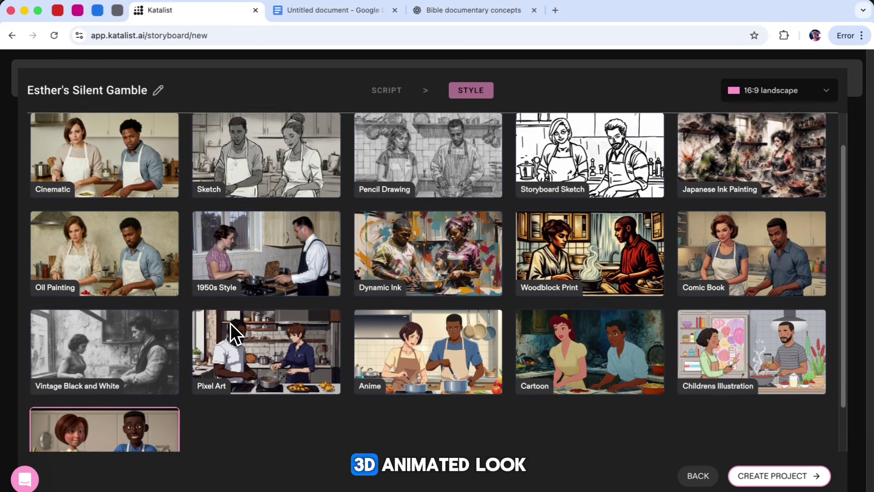
scroll(230, 323, "up", 2)
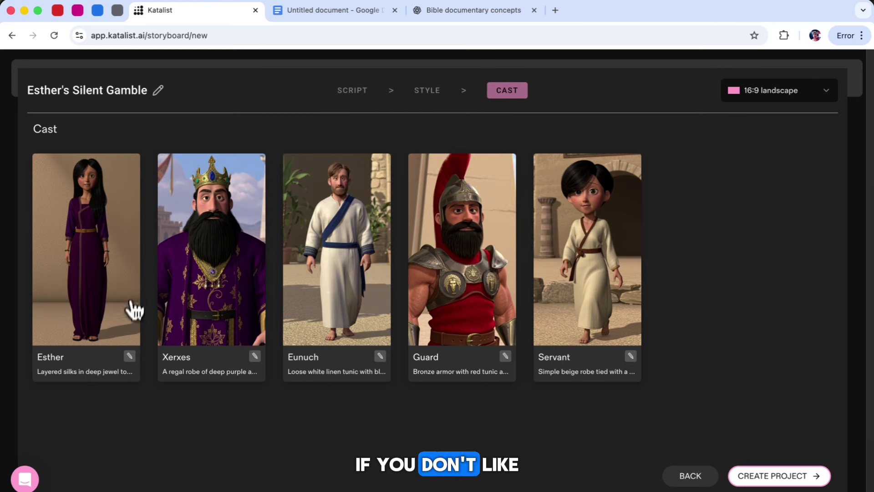
Edit Esther's appearance by starting a new character from scratch
left_click(130, 357)
left_click(288, 264)
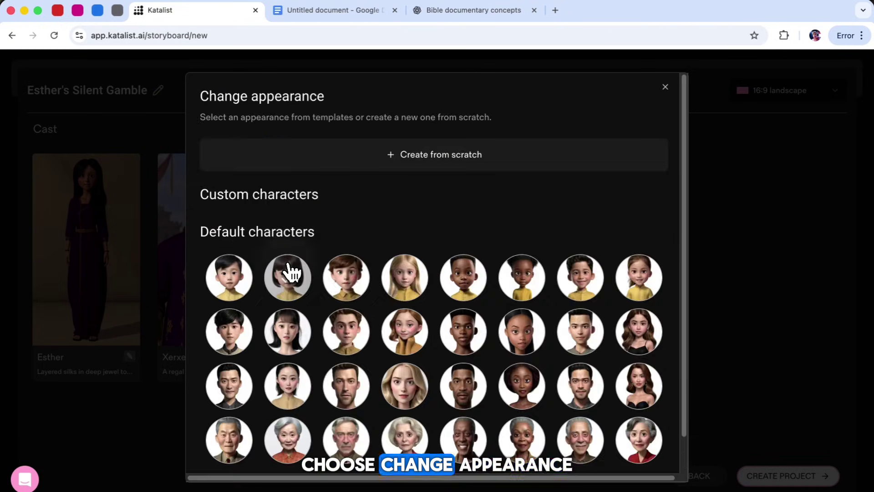
left_click(435, 157)
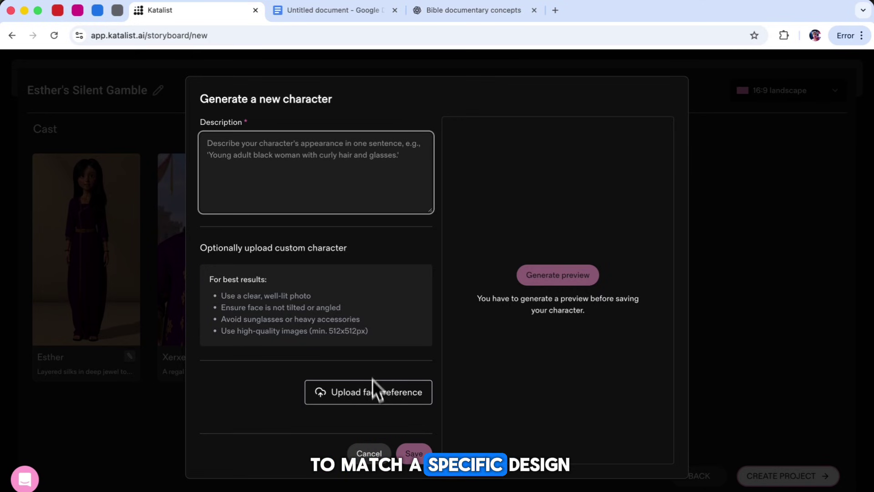
Copy the Character Prompt paragraph from the Google Doc and return to the ChatGPT chat
left_click(340, 19)
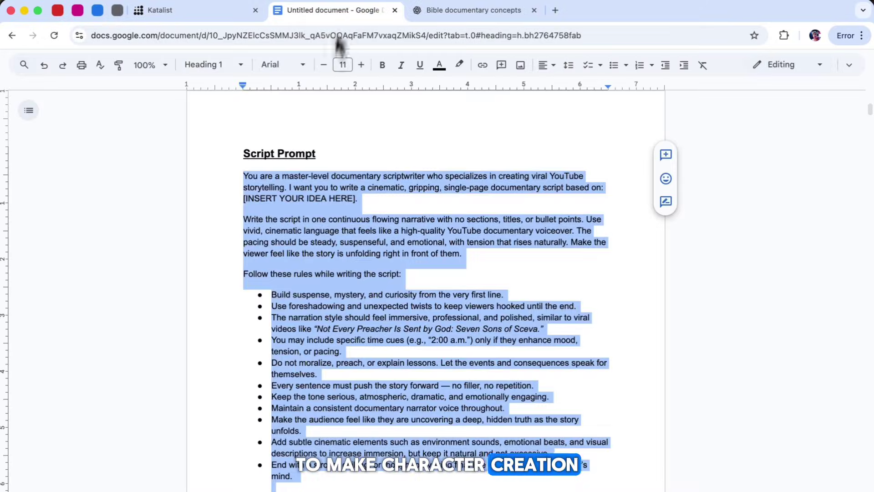
left_click(255, 155)
scroll(351, 172, "down", 15)
scroll(297, 172, "up", 1)
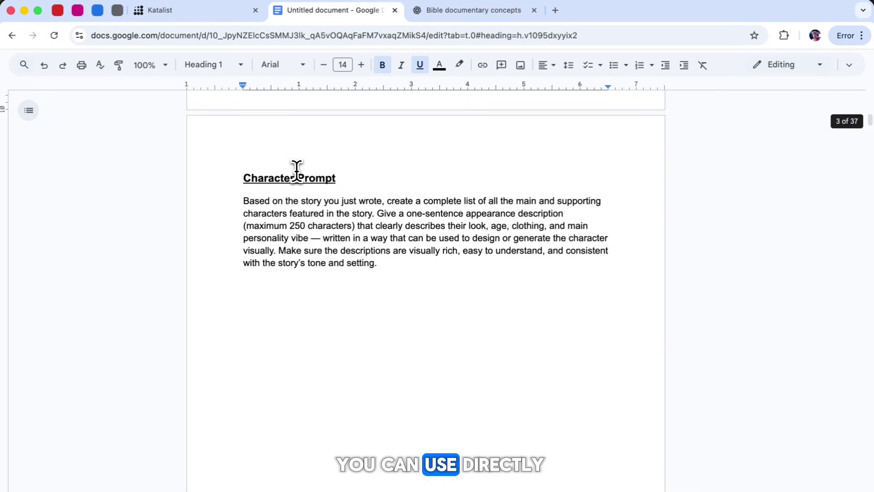
left_click_drag(378, 267, 237, 203)
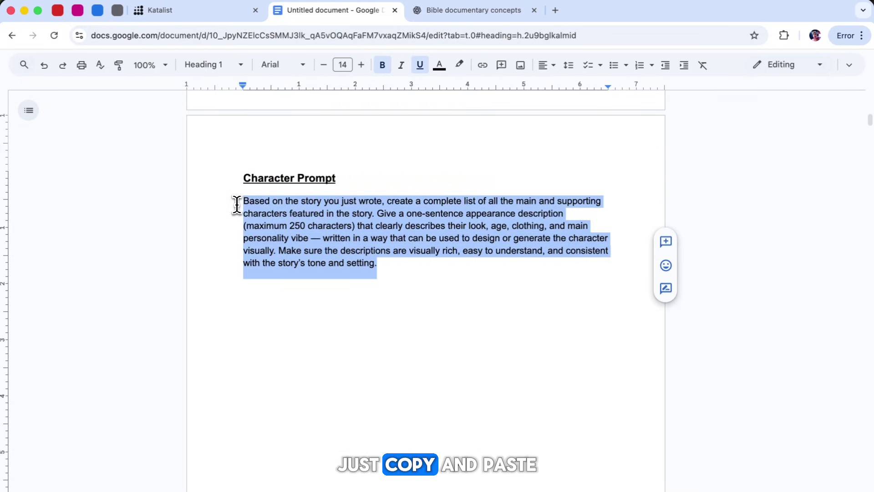
right_click(317, 227)
left_click(314, 197)
left_click(474, 10)
Paste the Character Prompt into ChatGPT and send it
key("super+v")
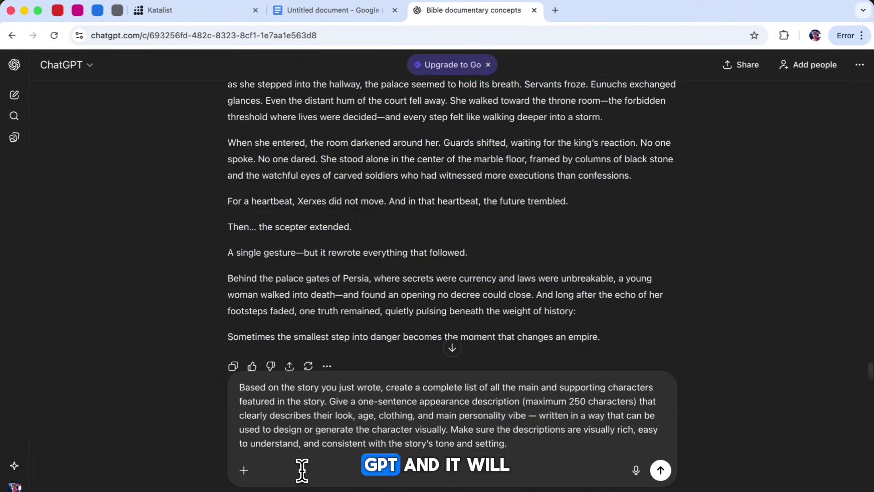
left_click(658, 470)
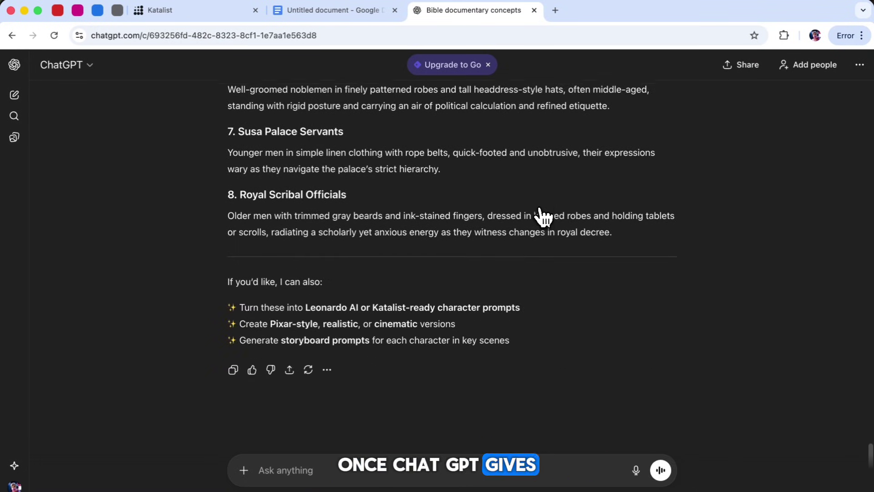
scroll(542, 216, "up", 10)
Put Esther's appearance description from the reply into Katalist's new-character Description field
left_click_drag(276, 208, 225, 183)
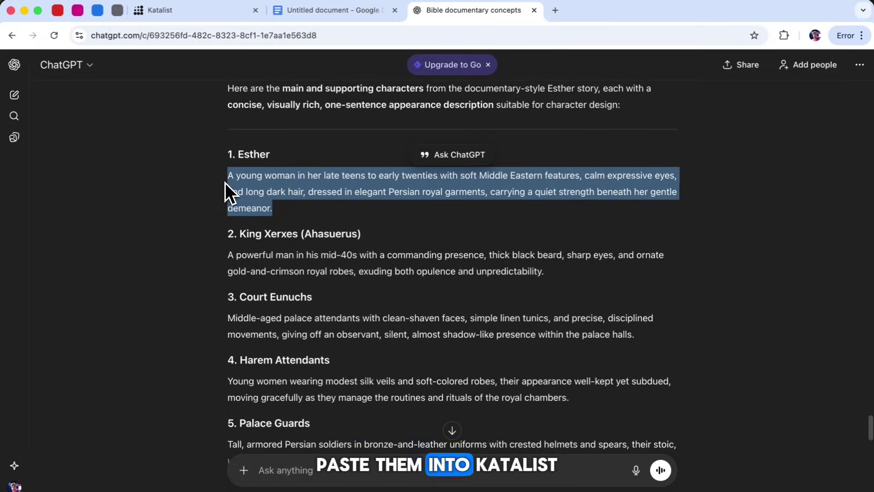
left_click(201, 10)
left_click(225, 155)
key("super+v")
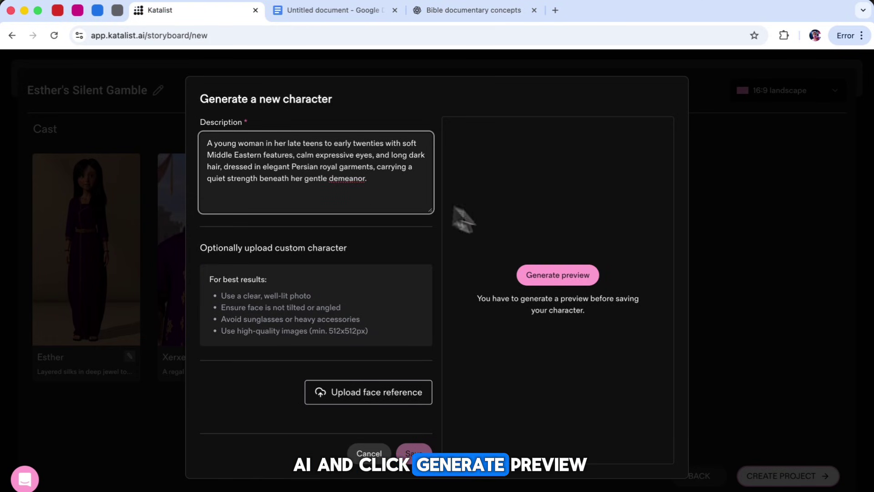
Generate and save Esther's cartoon portrait, then create the project from the finished cast
left_click(559, 276)
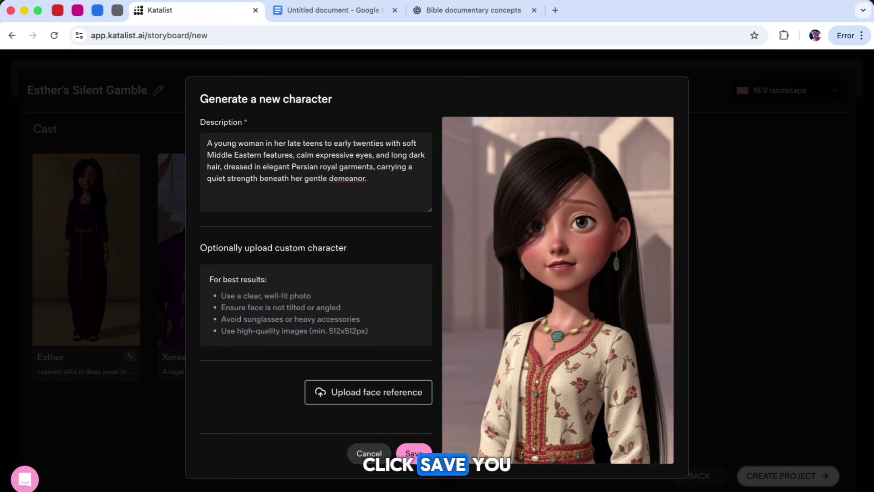
left_click(415, 453)
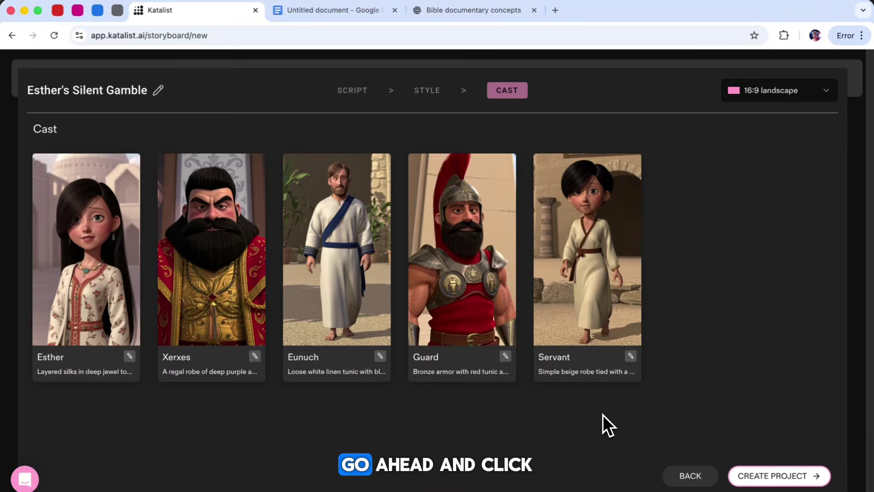
left_click(782, 478)
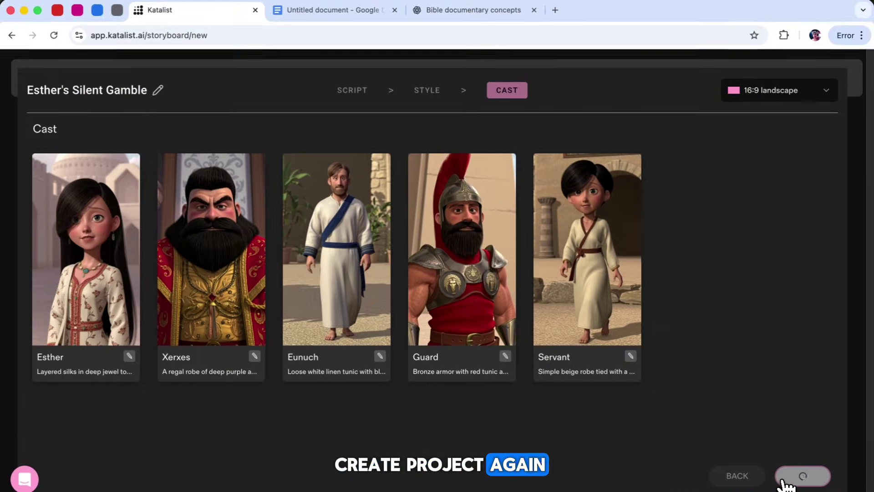
Scroll through the 82 generated storyboard scenes and back up to scene 01
scroll(753, 365, "down", 5)
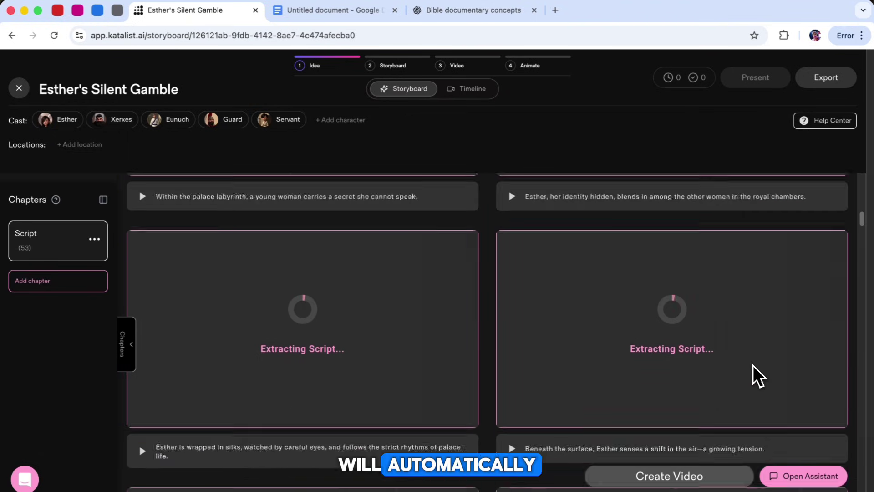
scroll(753, 365, "down", 10)
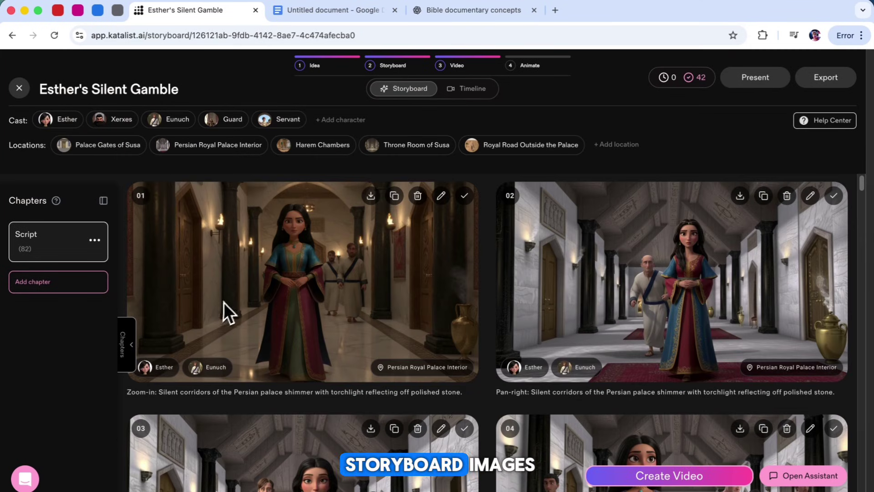
scroll(223, 303, "down", 20)
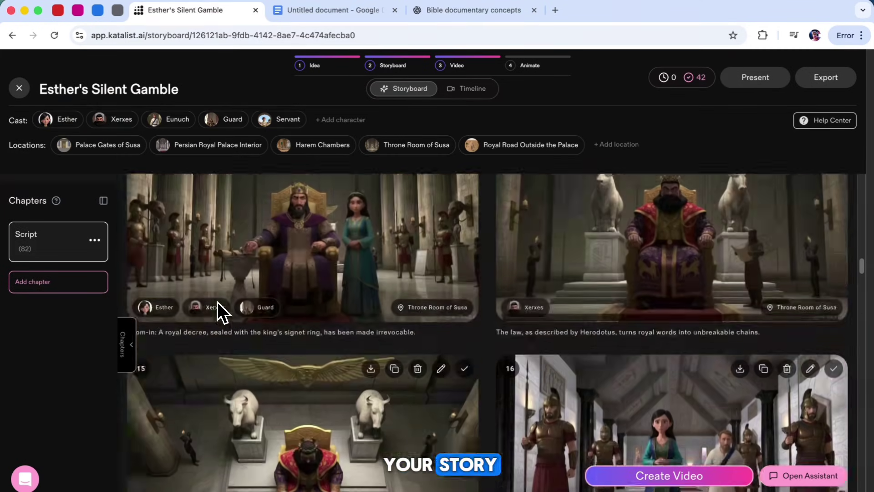
scroll(217, 301, "down", 20)
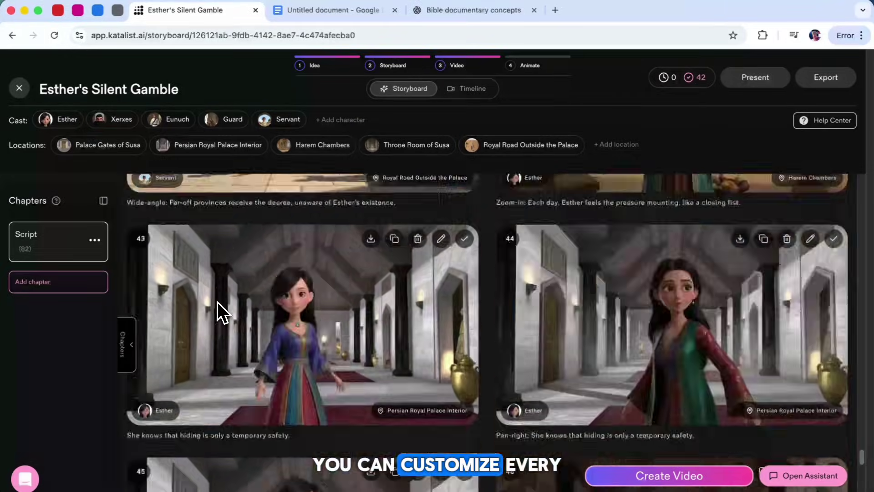
scroll(217, 302, "up", 20)
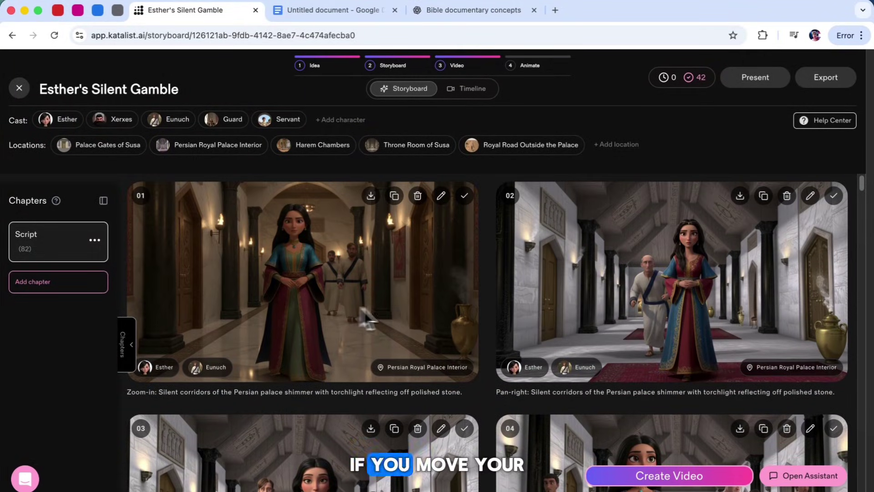
mouse_move(482, 306)
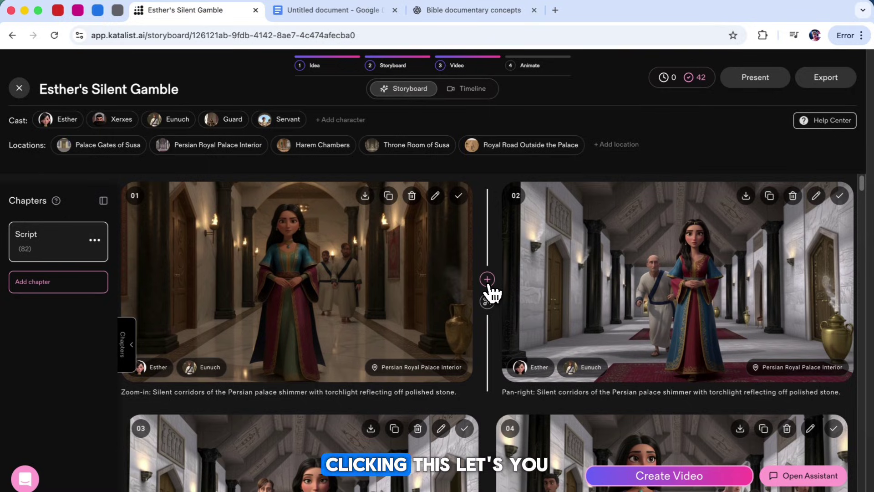
Add and delete a blank scene after scene 01, then open scene 01's image in the editor
left_click(488, 283)
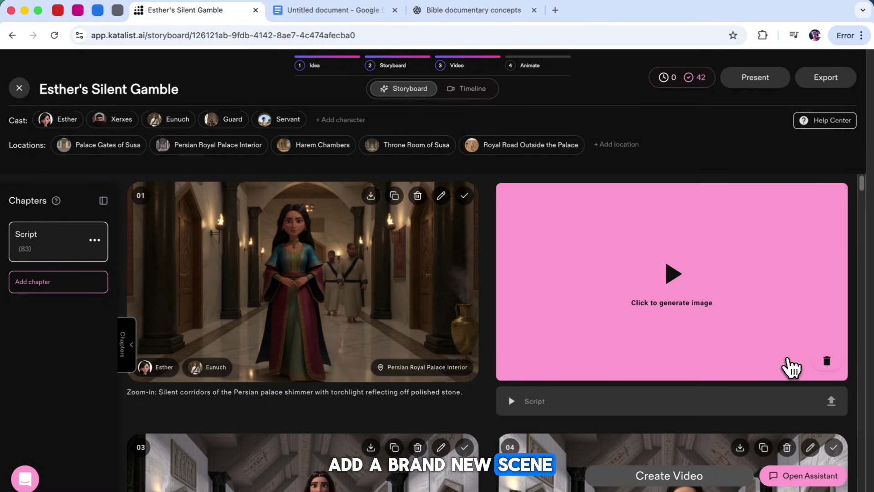
left_click(827, 360)
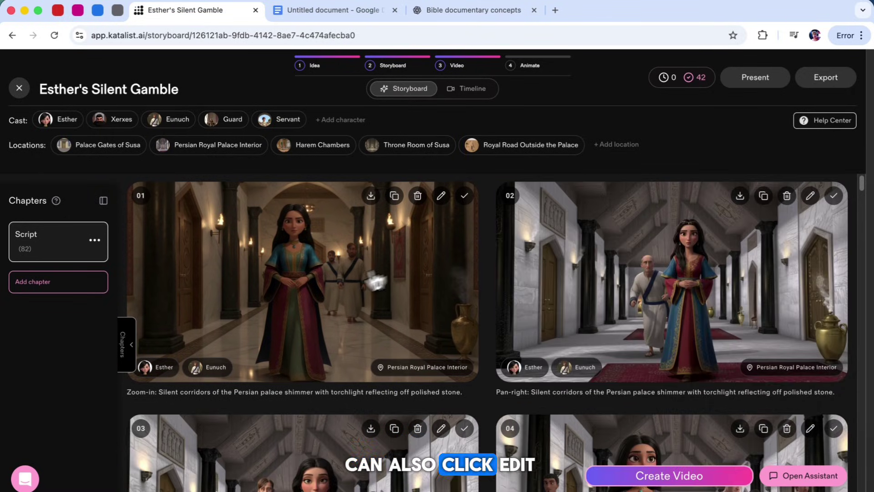
left_click(411, 239)
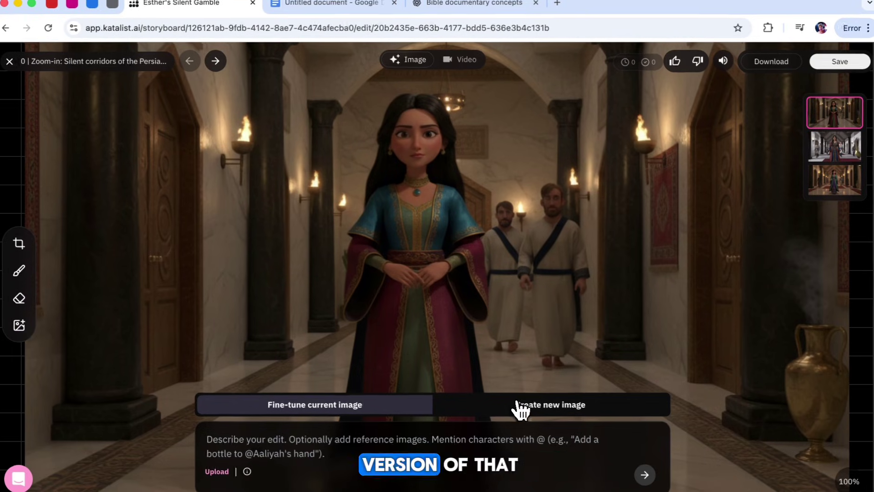
Generate a new scene 01 image of Esther and the Eunuch in the corridor and save it
left_click(520, 407)
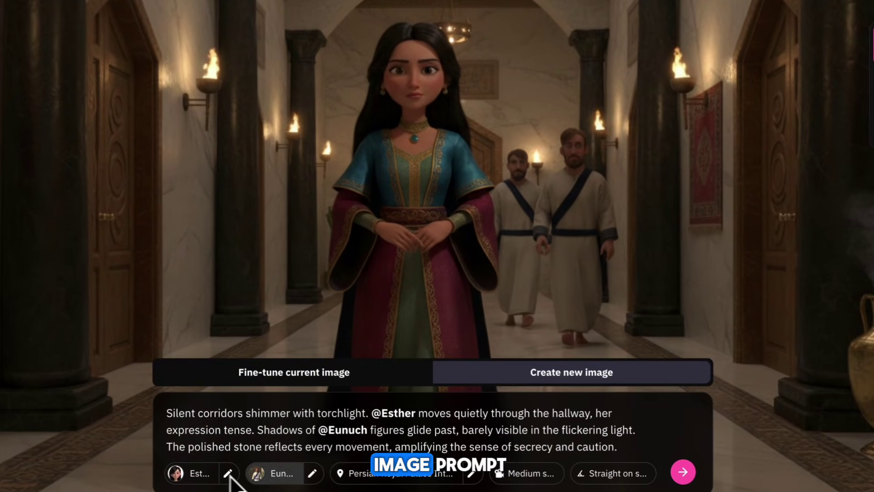
left_click(523, 473)
left_click(605, 473)
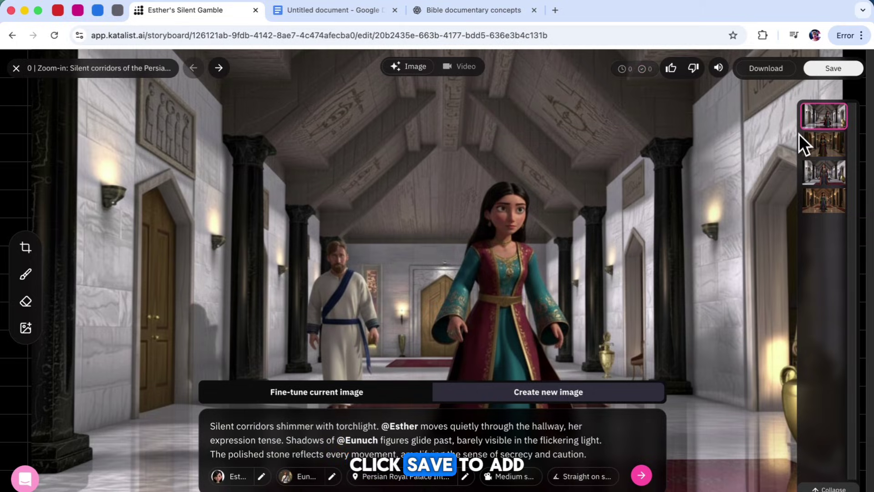
left_click(833, 69)
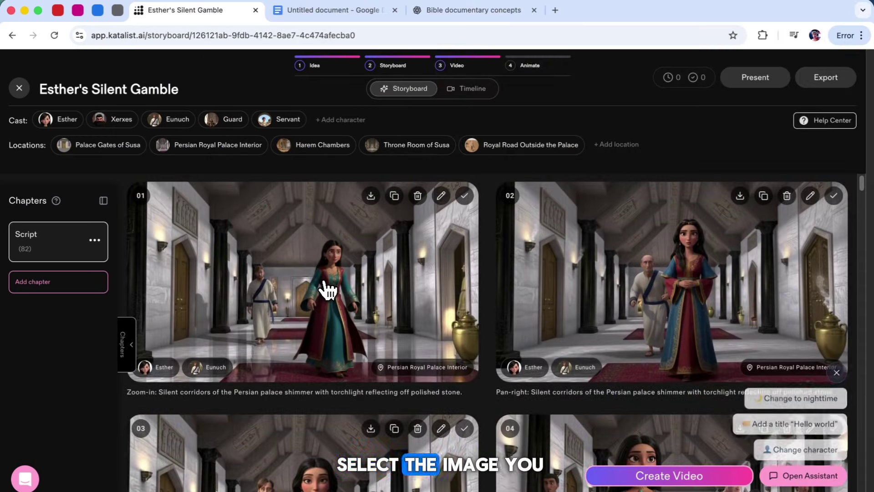
Ask the Editor Assistant for a 'Close up shot of character' on frame 01
left_click(464, 198)
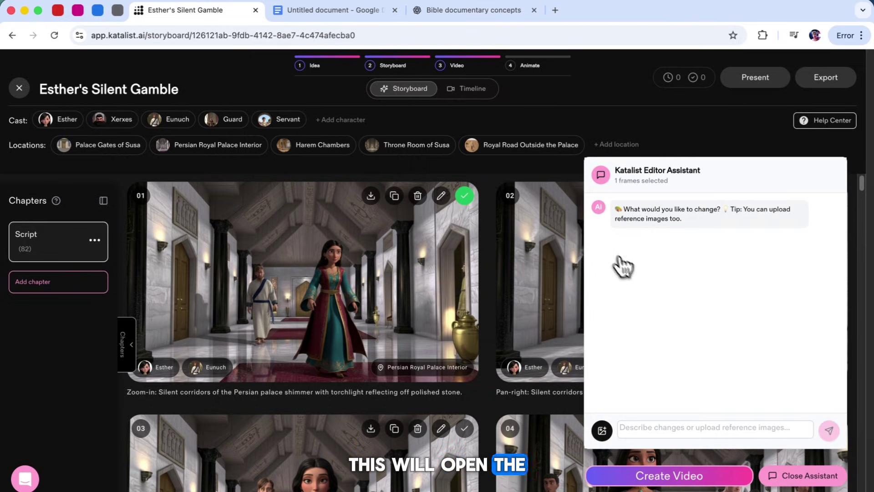
left_click(663, 424)
type("Close up")
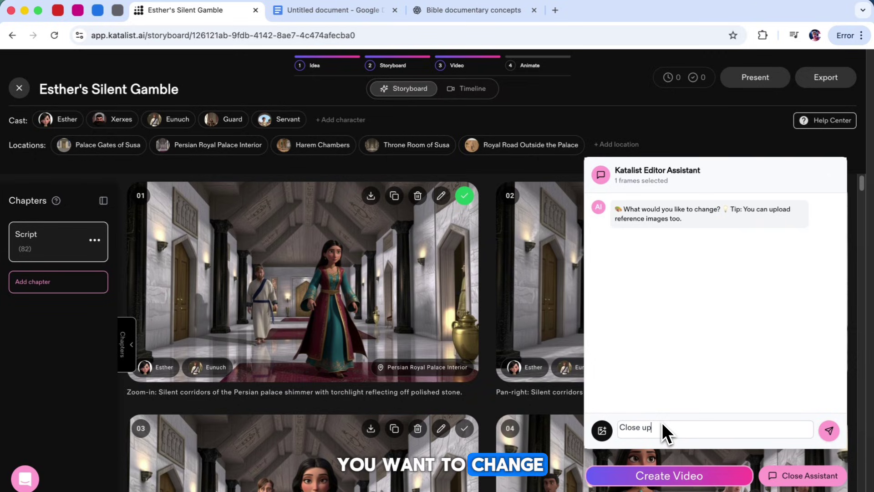
type(" shot of character")
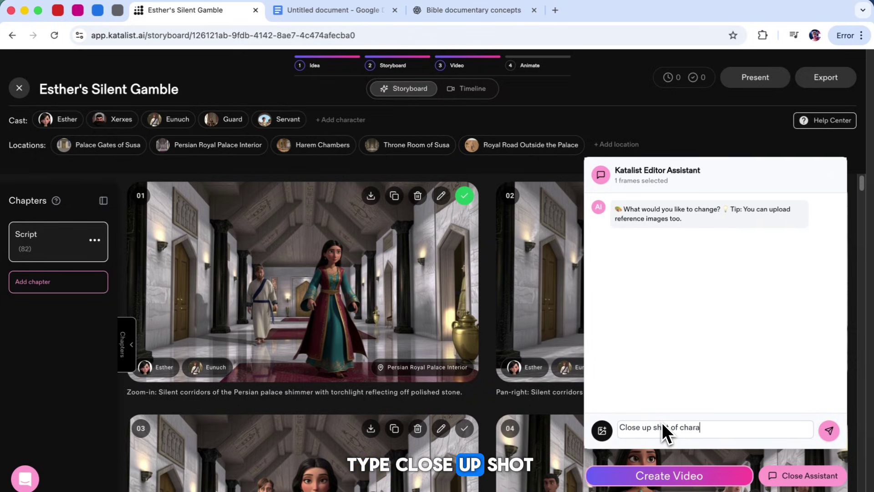
left_click(829, 430)
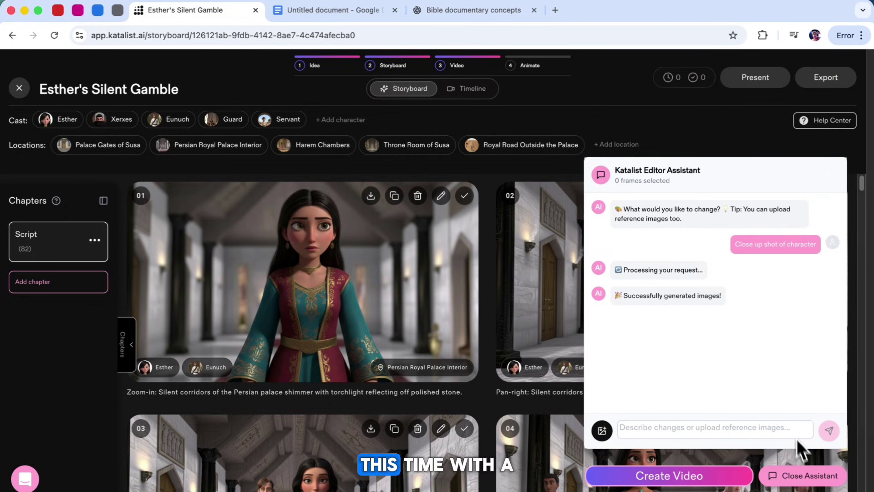
left_click(809, 475)
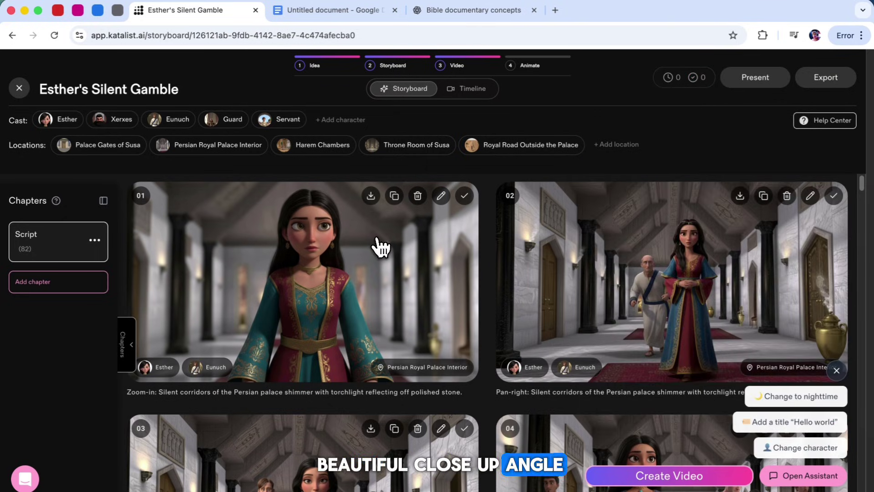
Request a side view of the character for frame 01 and close the assistant
left_click(465, 197)
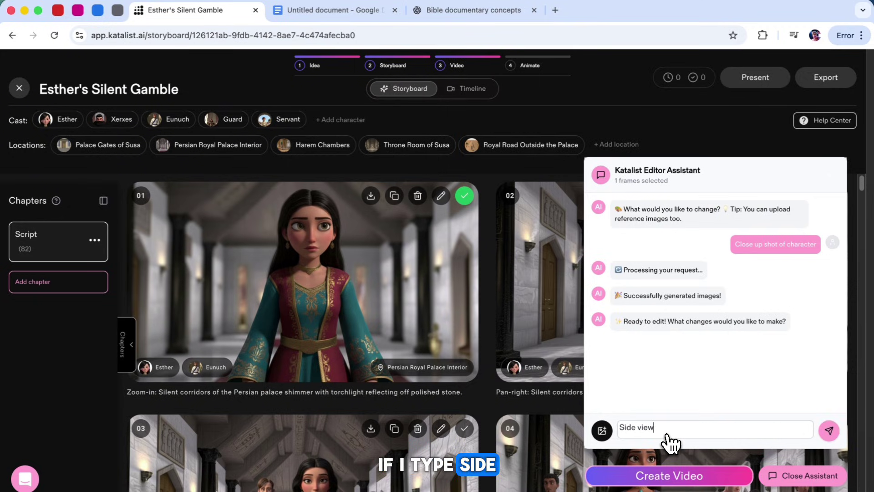
left_click(829, 431)
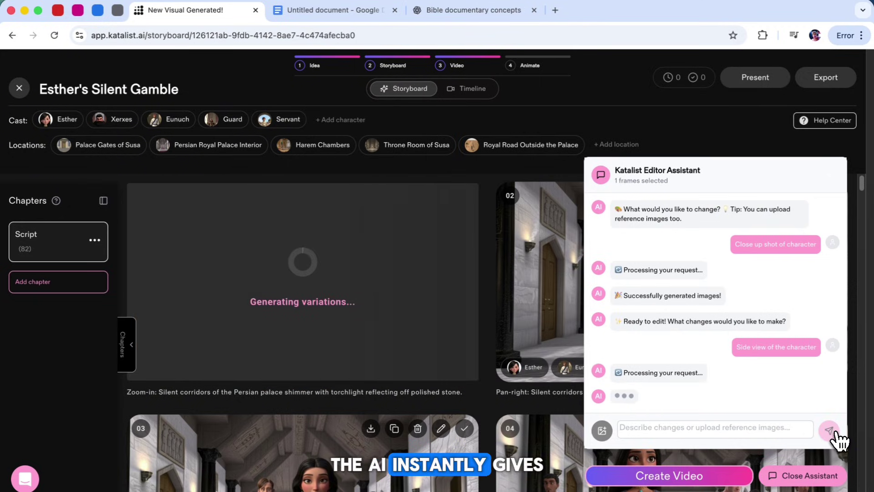
left_click(815, 475)
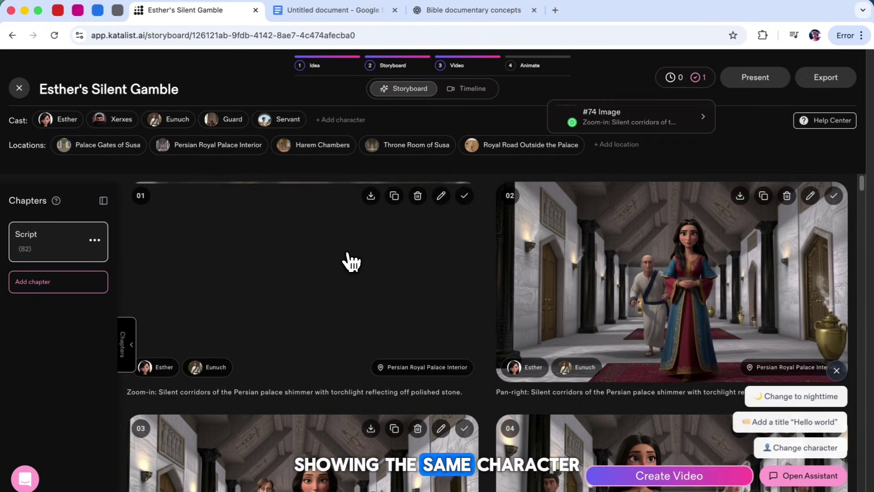
Compare frame 01's variations and save the front-facing Esther close-up to the storyboard
left_click(353, 282)
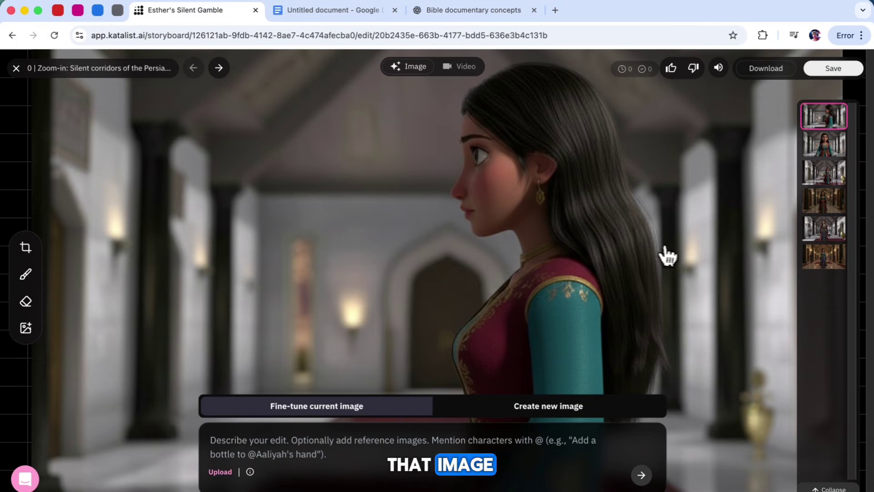
left_click(811, 146)
left_click(815, 172)
left_click(815, 142)
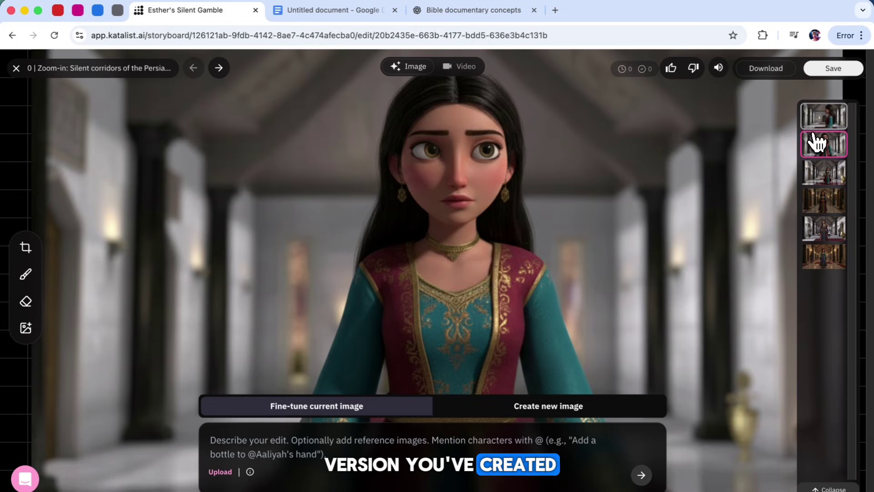
left_click(814, 126)
left_click(815, 138)
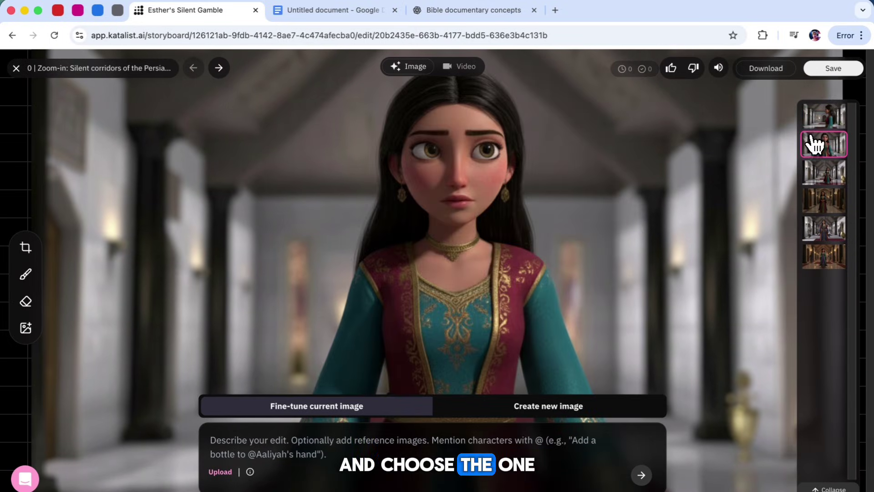
left_click(827, 70)
scroll(611, 293, "down", 10)
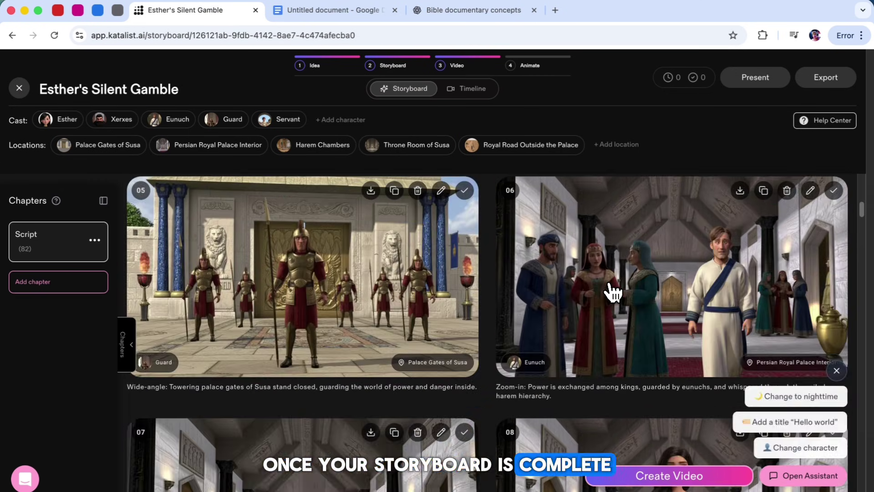
scroll(610, 293, "down", 20)
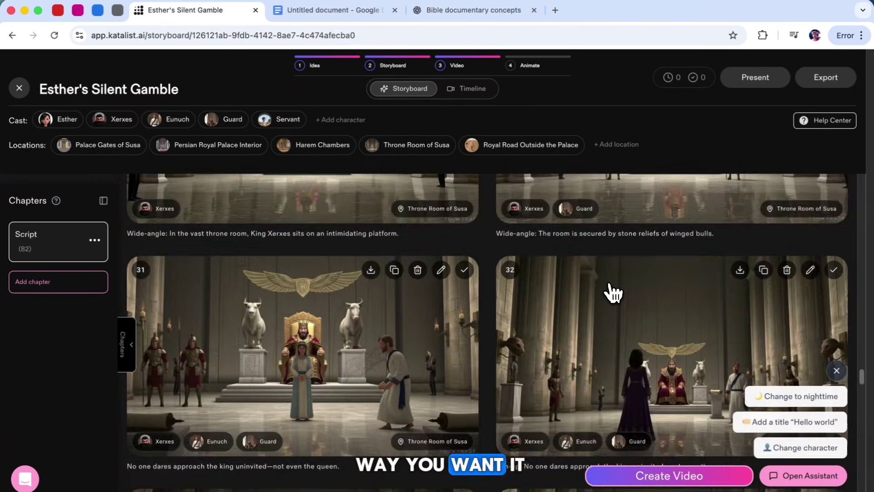
scroll(612, 293, "up", 20)
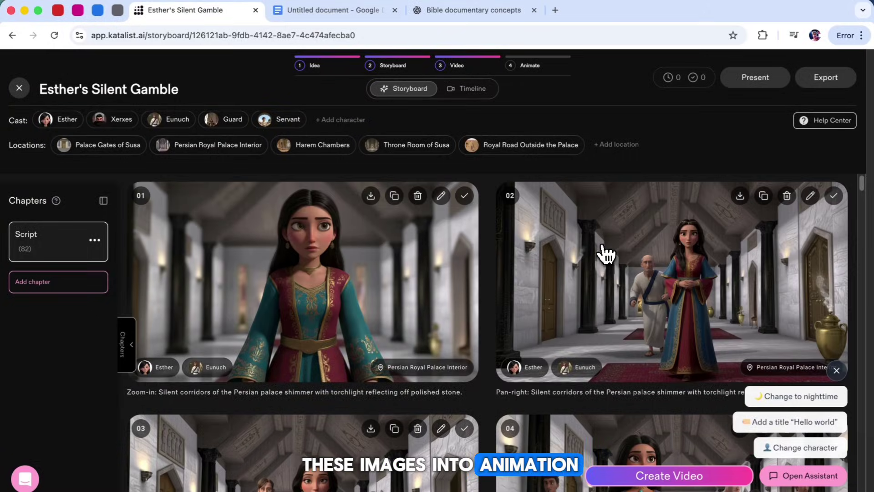
Generate Kling Pro videos for every storyboard frame on the timeline, then return to ChatGPT
left_click(469, 89)
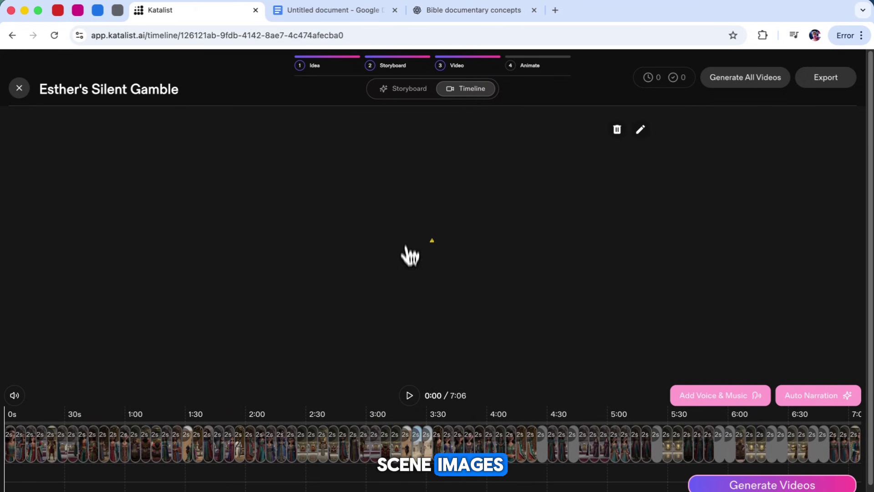
left_click(753, 82)
left_click(549, 334)
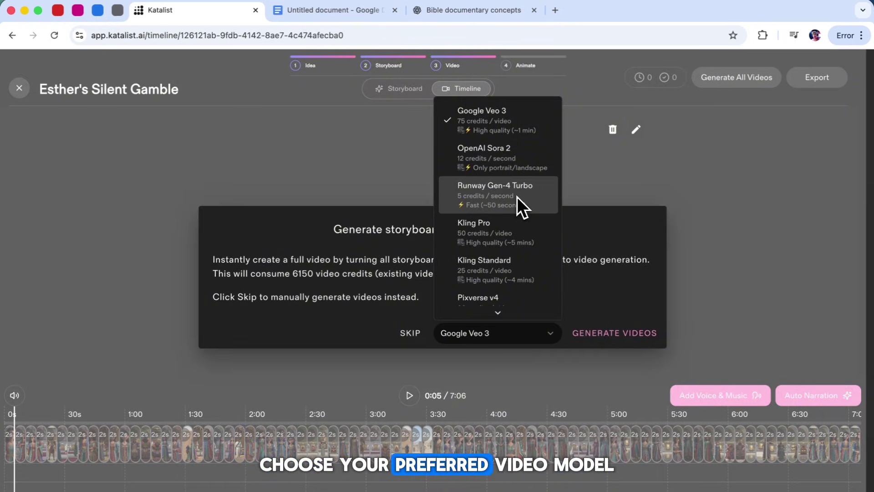
scroll(518, 196, "down", 1)
scroll(517, 195, "down", 1)
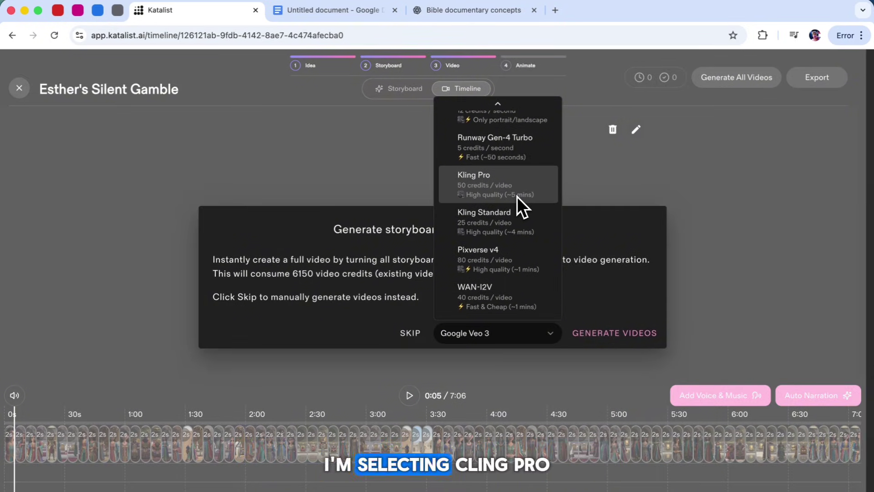
scroll(509, 191, "up", 1)
scroll(509, 199, "down", 1)
left_click(506, 218)
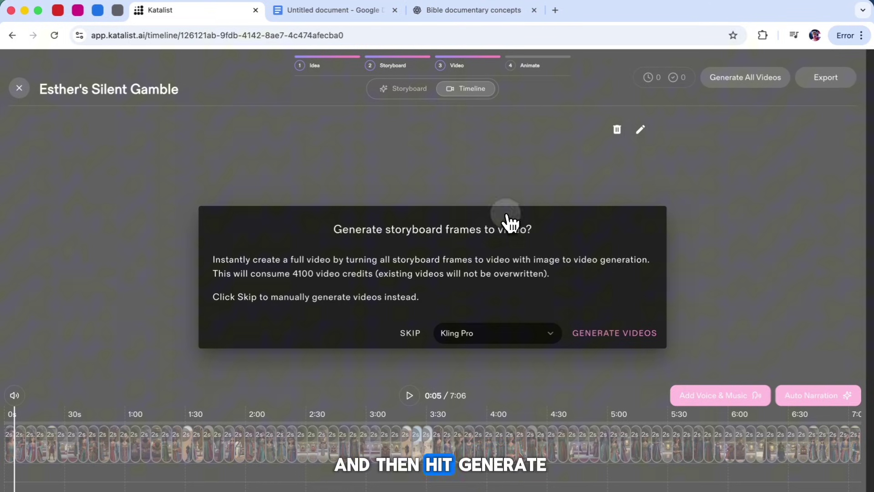
left_click(593, 339)
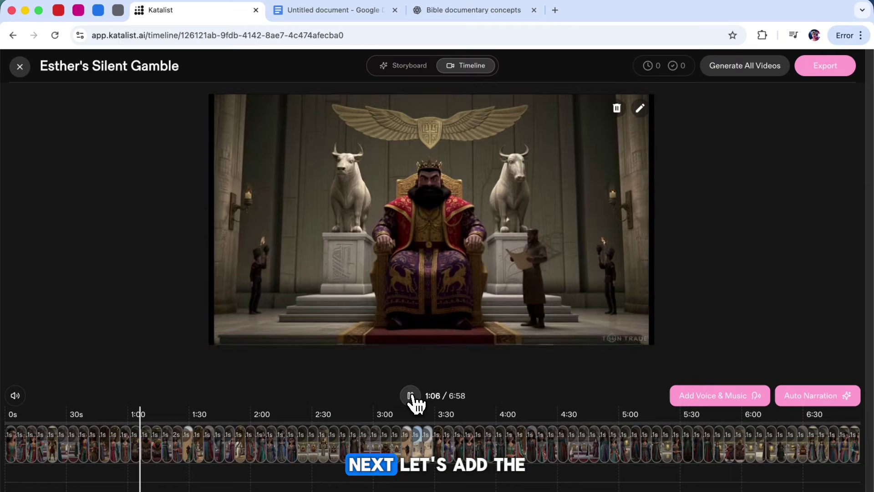
left_click(411, 396)
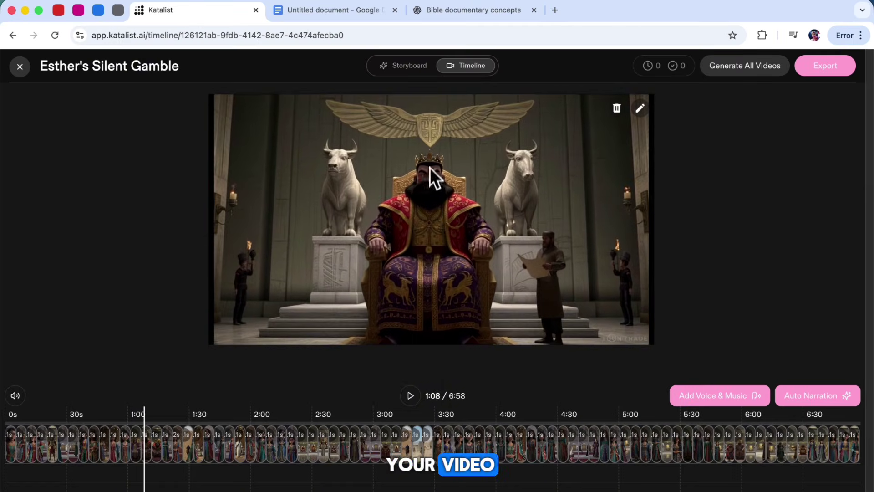
left_click(473, 10)
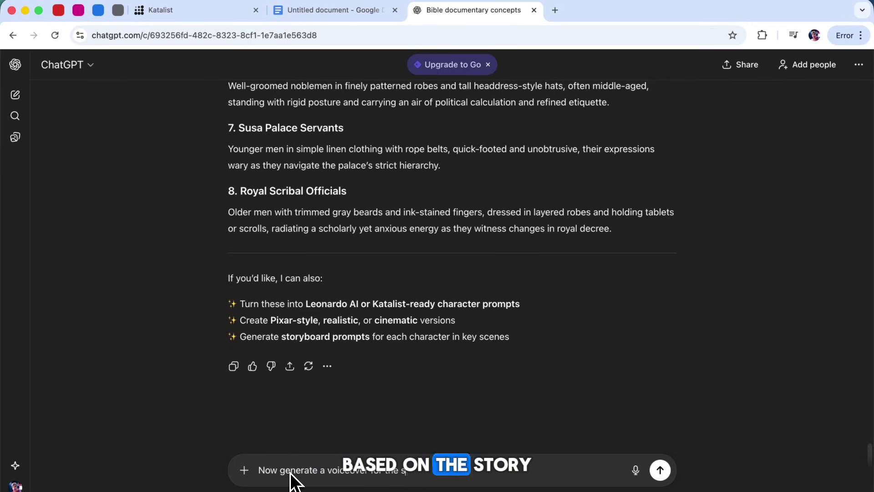
Send the voiceover request to ChatGPT and select the first narration paragraph of its reply
key("Return")
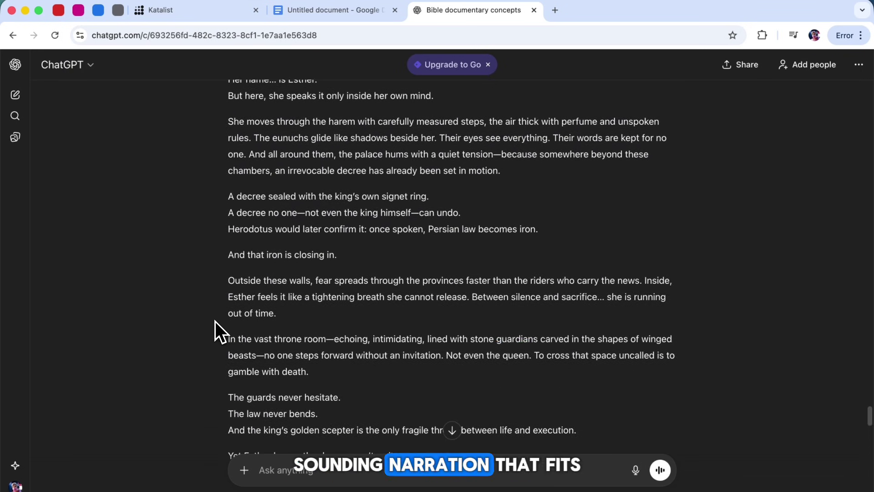
scroll(219, 332, "down", 5)
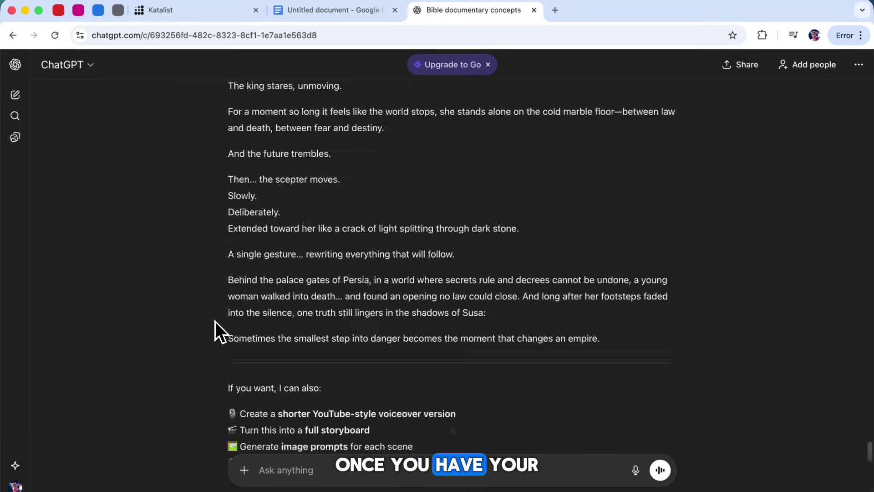
scroll(253, 309, "up", 15)
left_click_drag(229, 260, 388, 314)
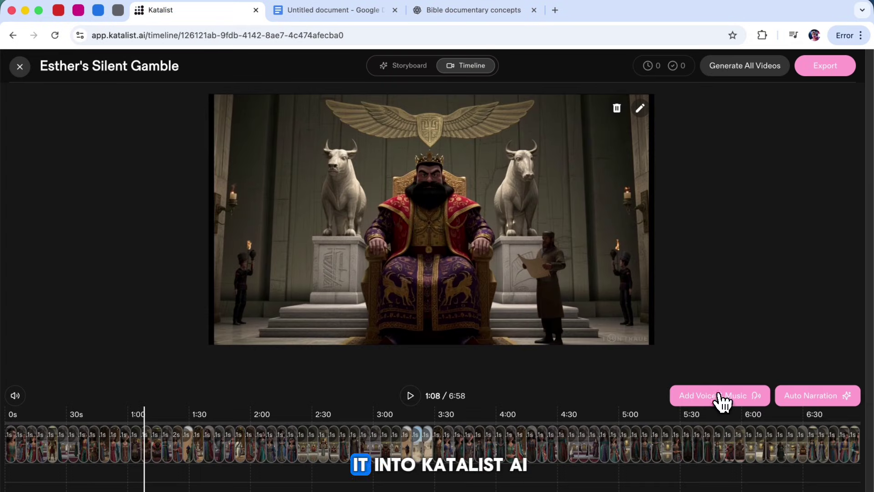
Paste the first narration paragraph and generate it in the Samantha - Female (Senior) voice
left_click(720, 396)
left_click(624, 214)
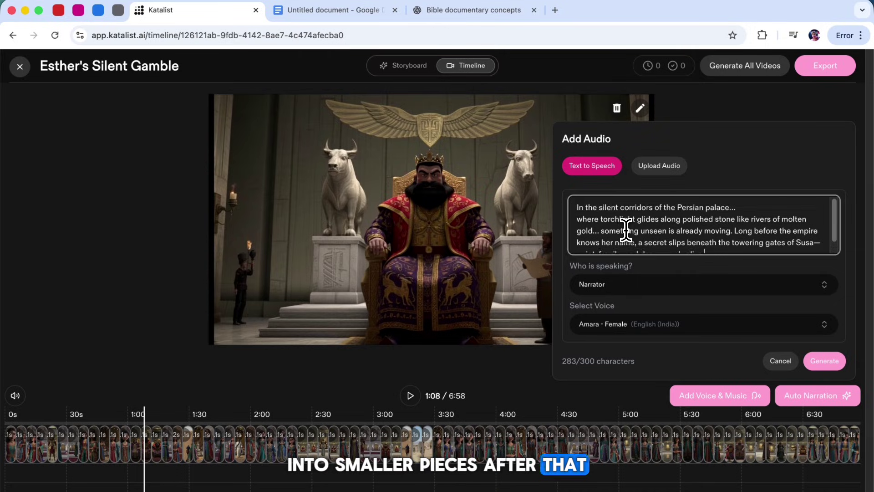
scroll(624, 230, "down", 2)
left_click(650, 326)
scroll(642, 269, "down", 3)
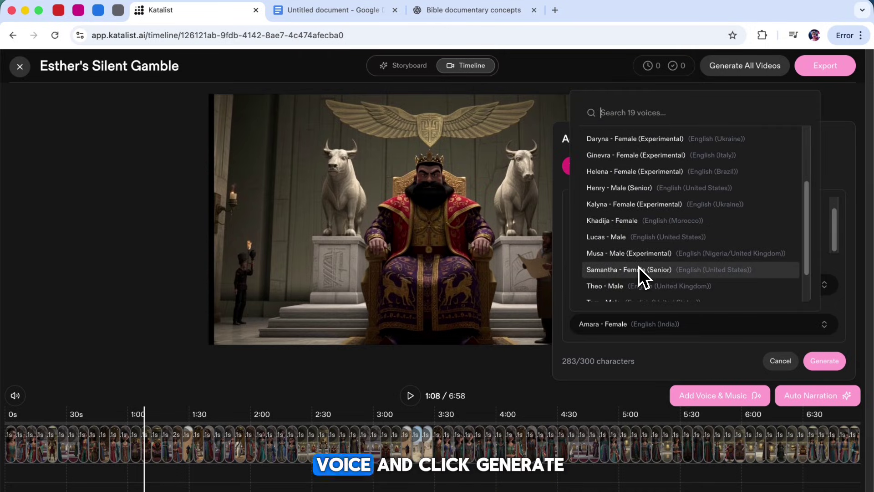
left_click(639, 272)
left_click(828, 362)
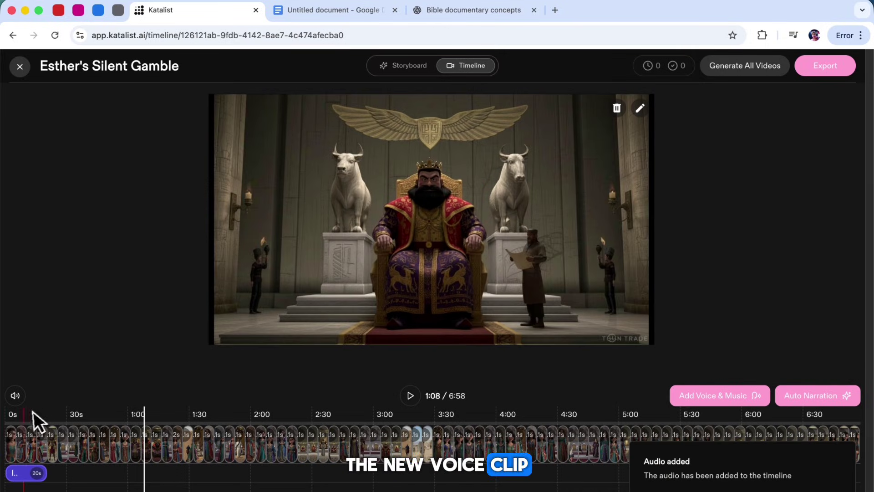
Generate the next Samantha - Female (Senior) narration clip from the video's start, then open Export & Share
left_click(9, 415)
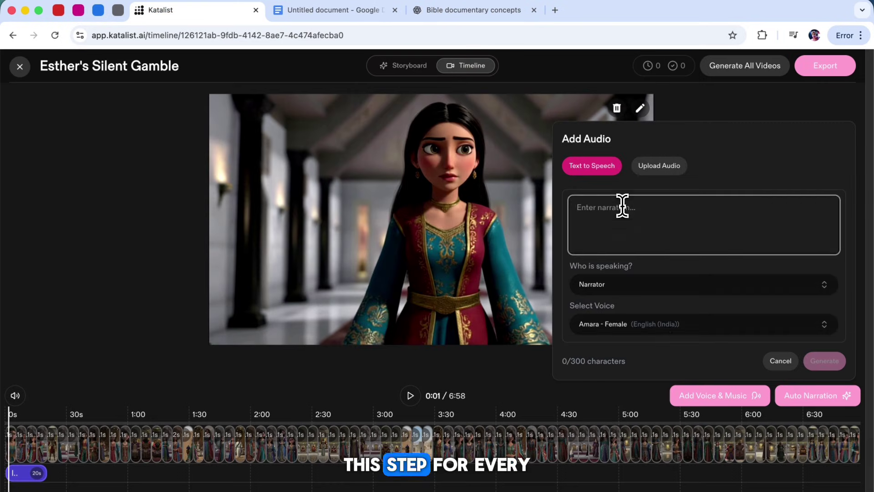
left_click(683, 324)
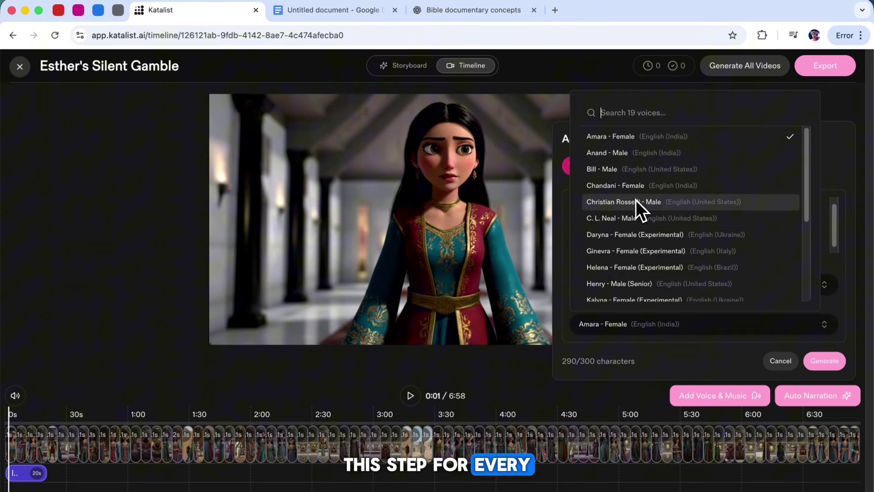
scroll(638, 236, "down", 4)
left_click(638, 236)
left_click(828, 362)
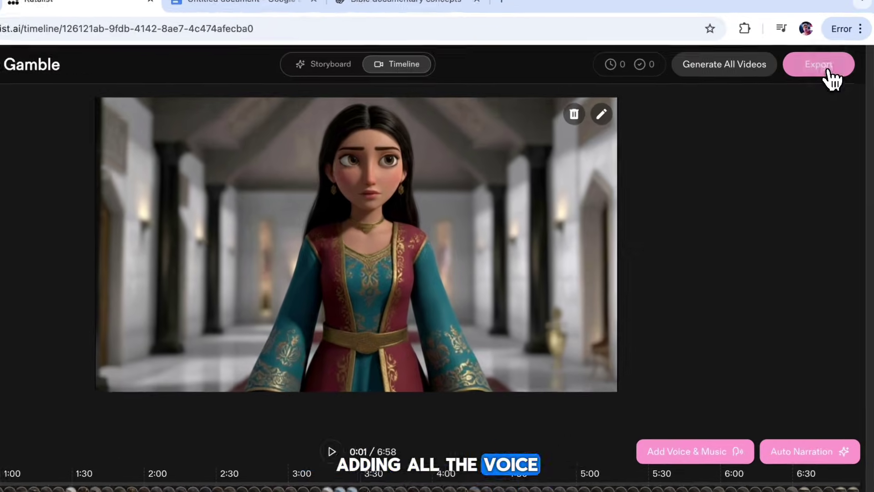
left_click(830, 68)
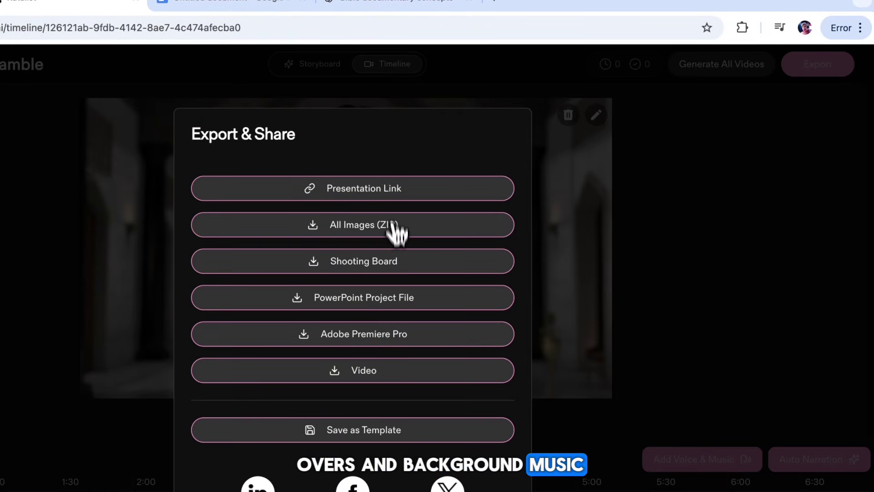